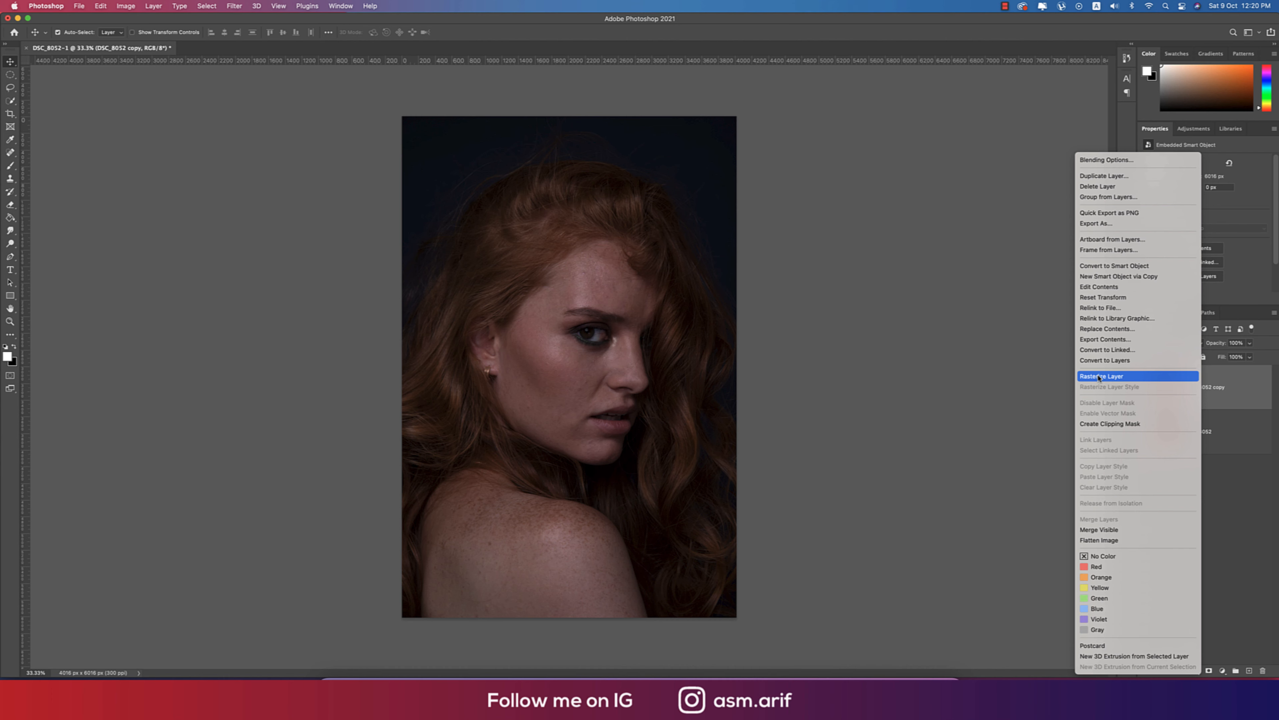
Rasterize the DSC_8052 copy layer and open it in the Camera Raw Filter.
{"action": "left_click", "coordinate": [1099, 376]}
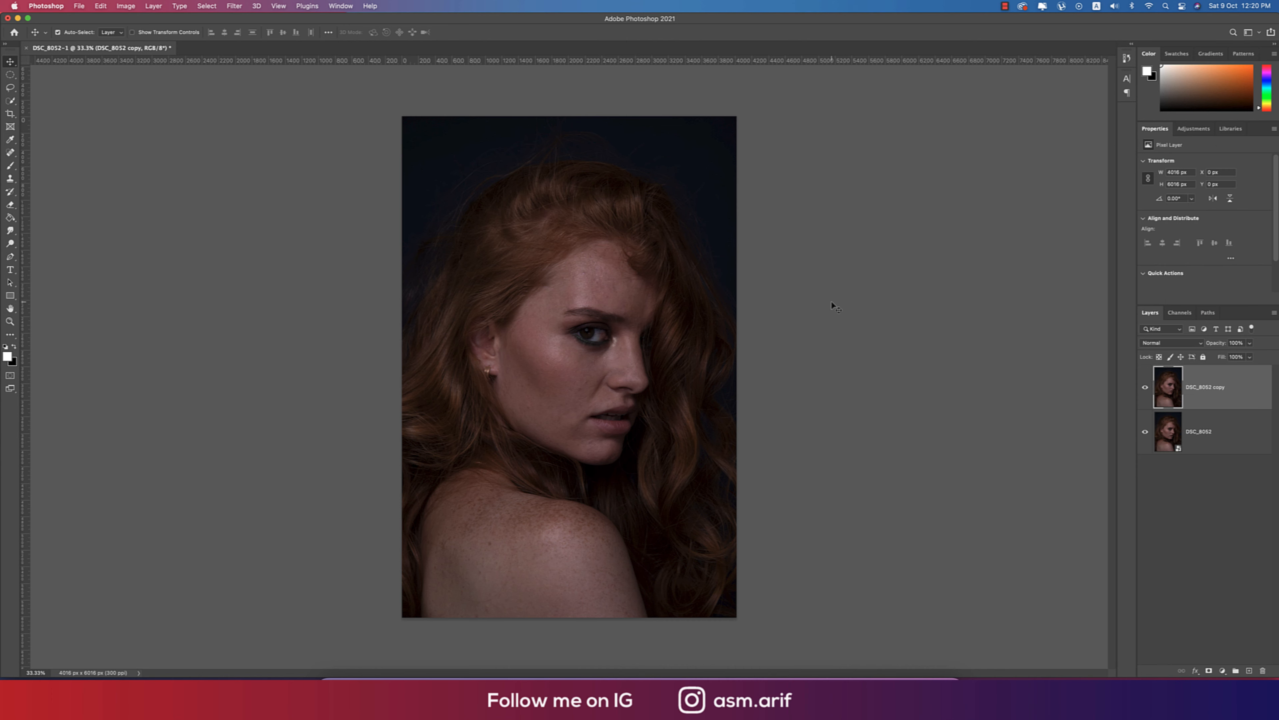
{"action": "key", "text": "super+0"}
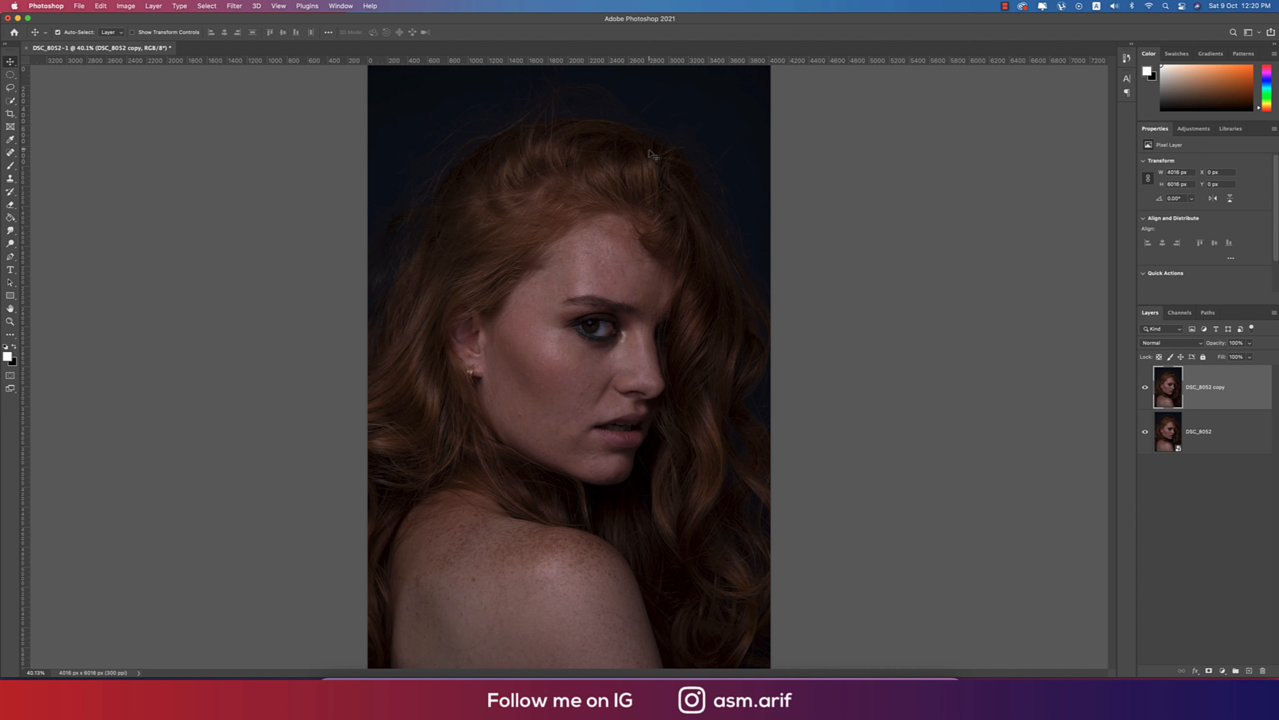
{"action": "left_click", "coordinate": [238, 8]}
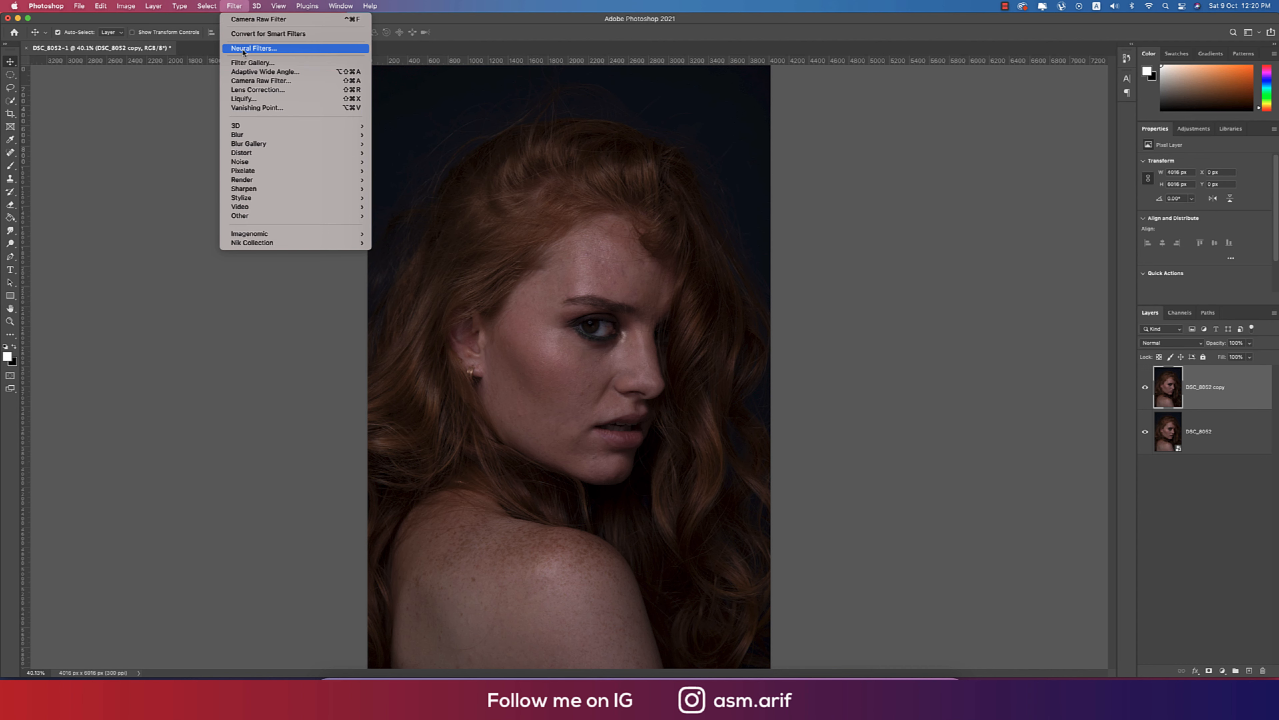
{"action": "left_click", "coordinate": [261, 81]}
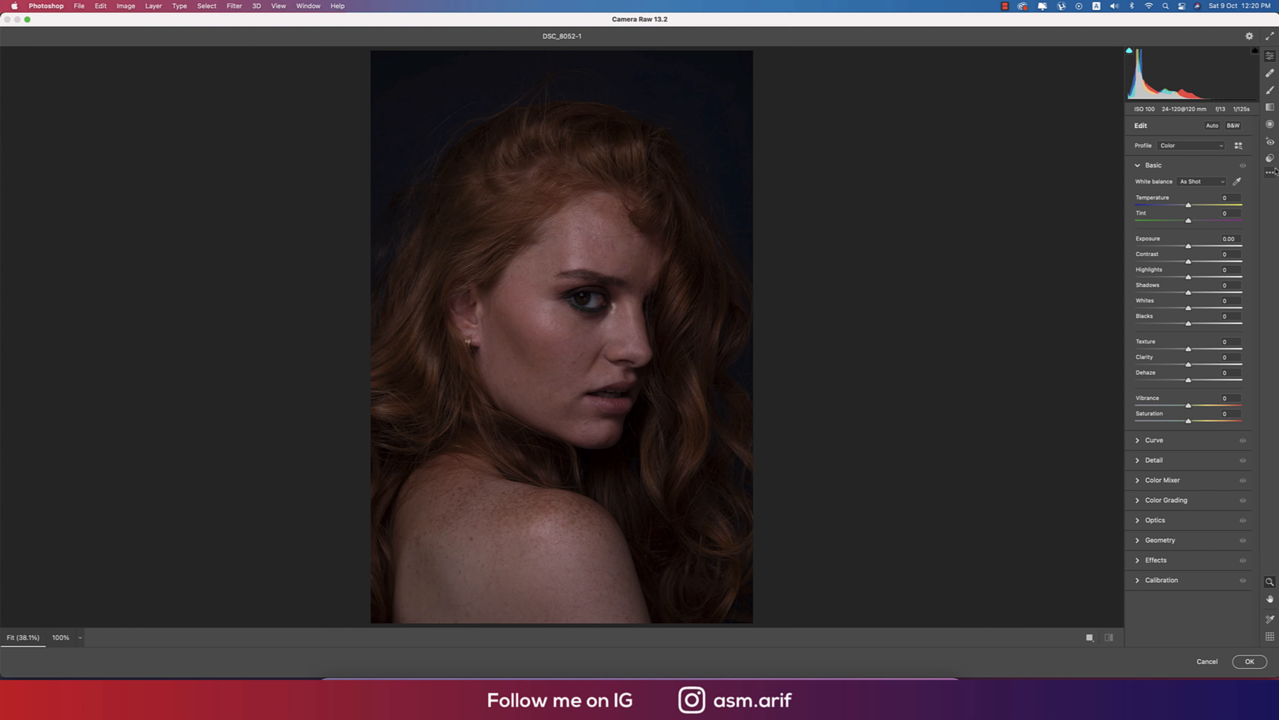
Sample a cooler white balance from the forehead, about Temperature -48 and Tint -52, set Exposure to +0.75 and apply the filter.
{"action": "left_click", "coordinate": [618, 217]}
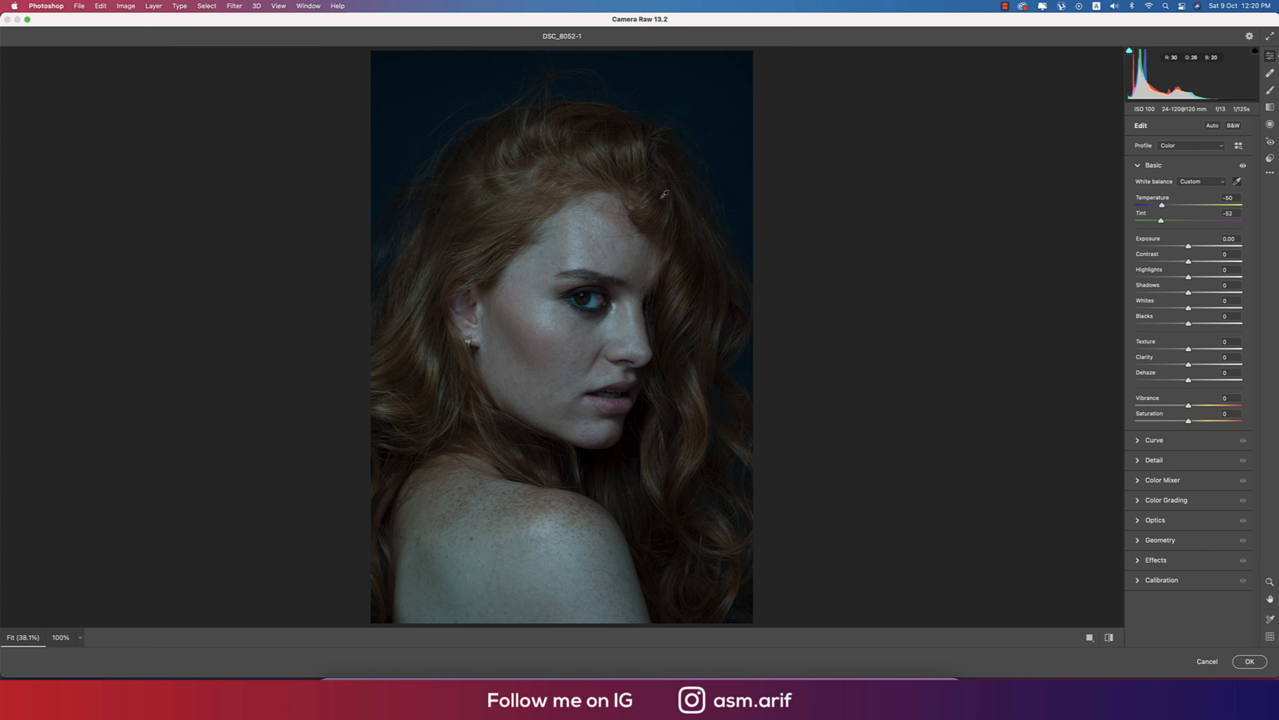
{"action": "left_click", "coordinate": [663, 196]}
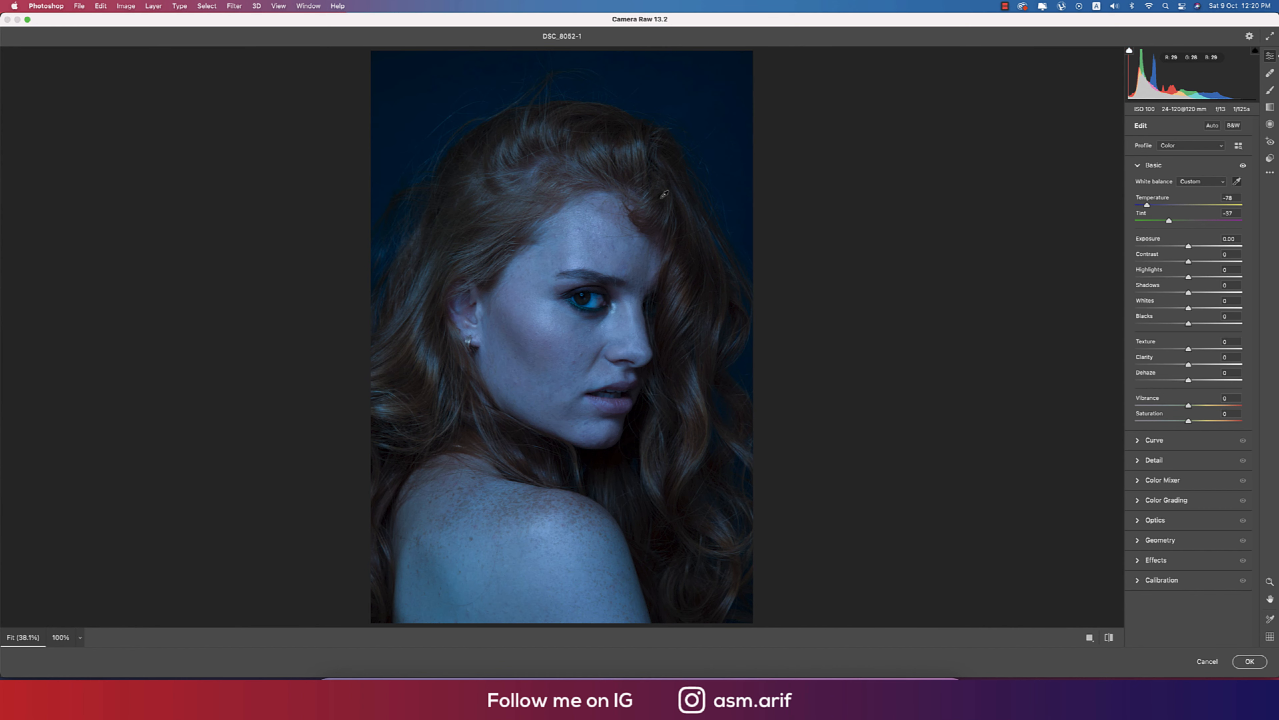
{"action": "left_click", "coordinate": [612, 242]}
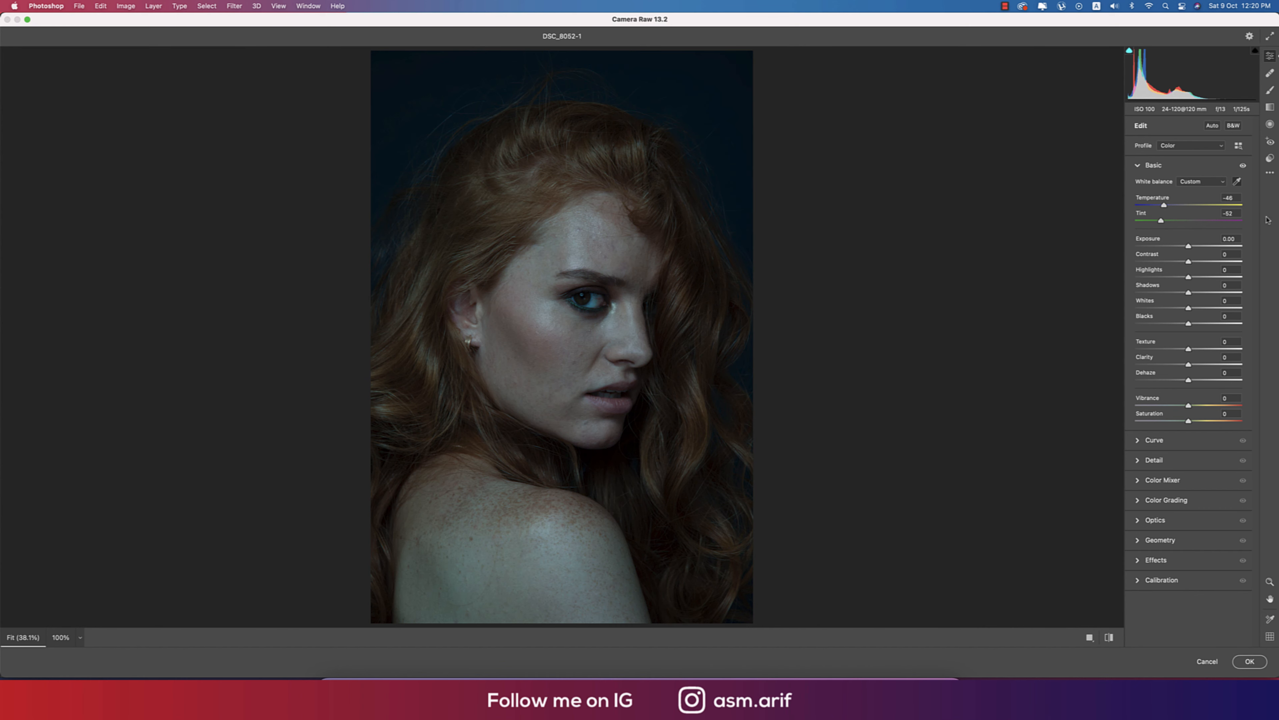
{"action": "left_click_drag", "start_coordinate": [1189, 248], "coordinate": [1197, 249]}
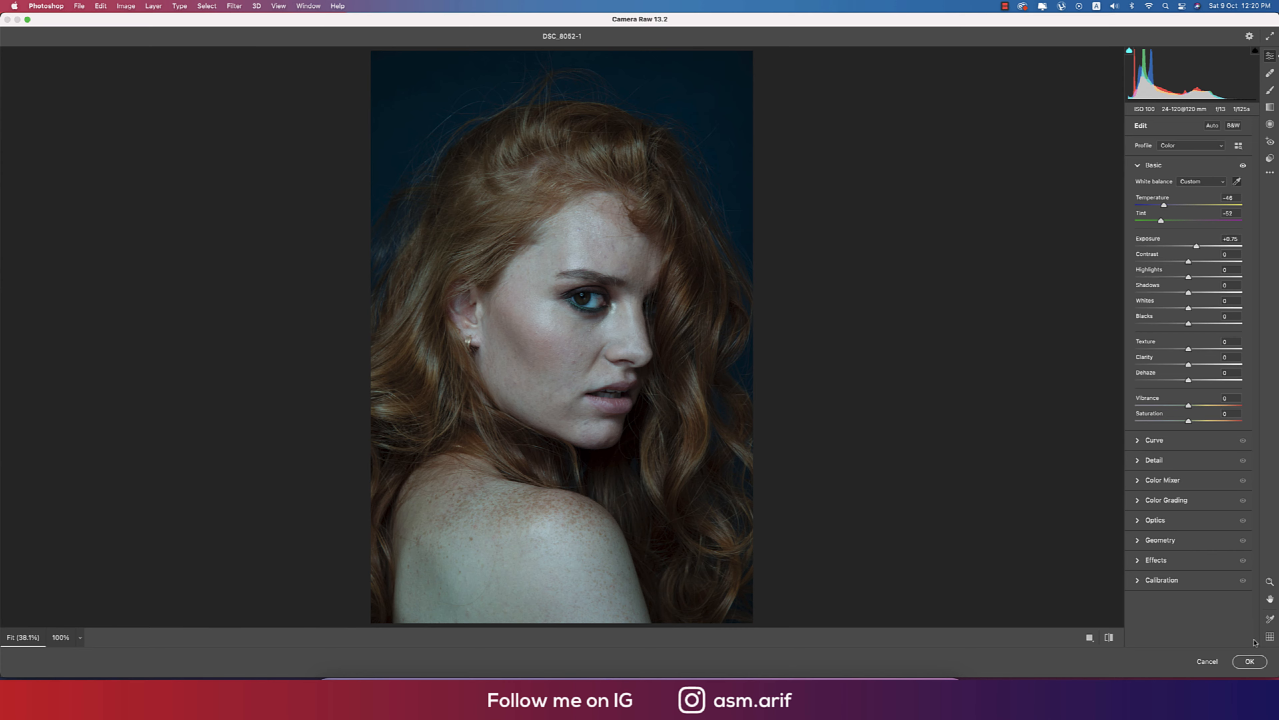
{"action": "left_click", "coordinate": [1249, 661]}
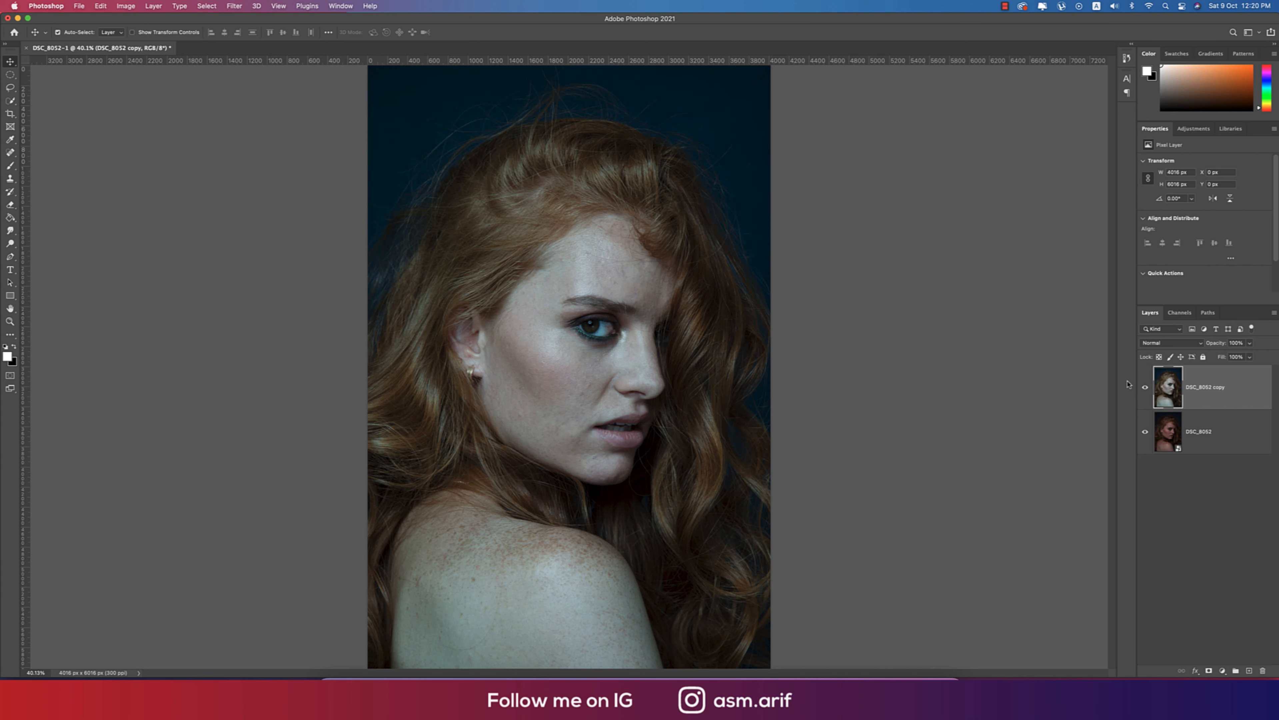
Compare the colour-corrected copy with the original layer and inspect the facial skin up close for blemishes.
{"action": "left_click", "coordinate": [1145, 388]}
{"action": "left_click", "coordinate": [1145, 389]}
{"action": "scroll", "coordinate": [587, 322], "scroll_direction": "up", "scroll_amount": 10}
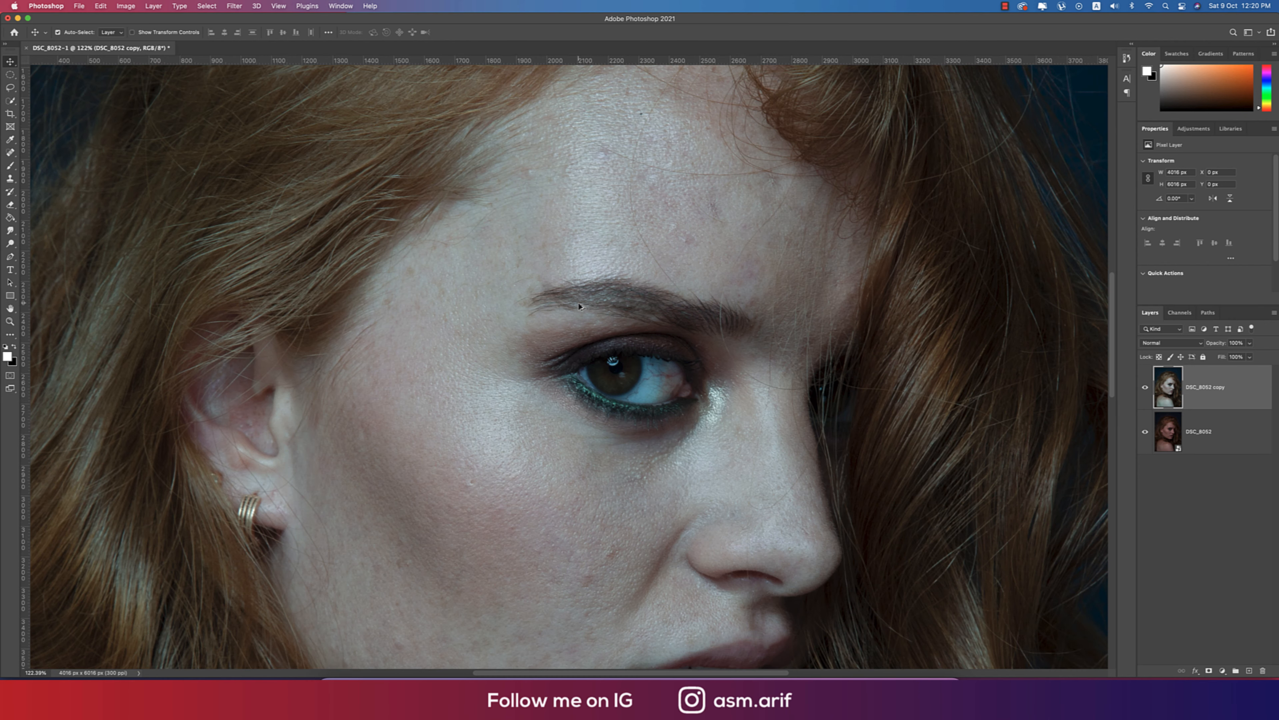
{"action": "scroll", "coordinate": [590, 317], "scroll_direction": "down", "scroll_amount": 4}
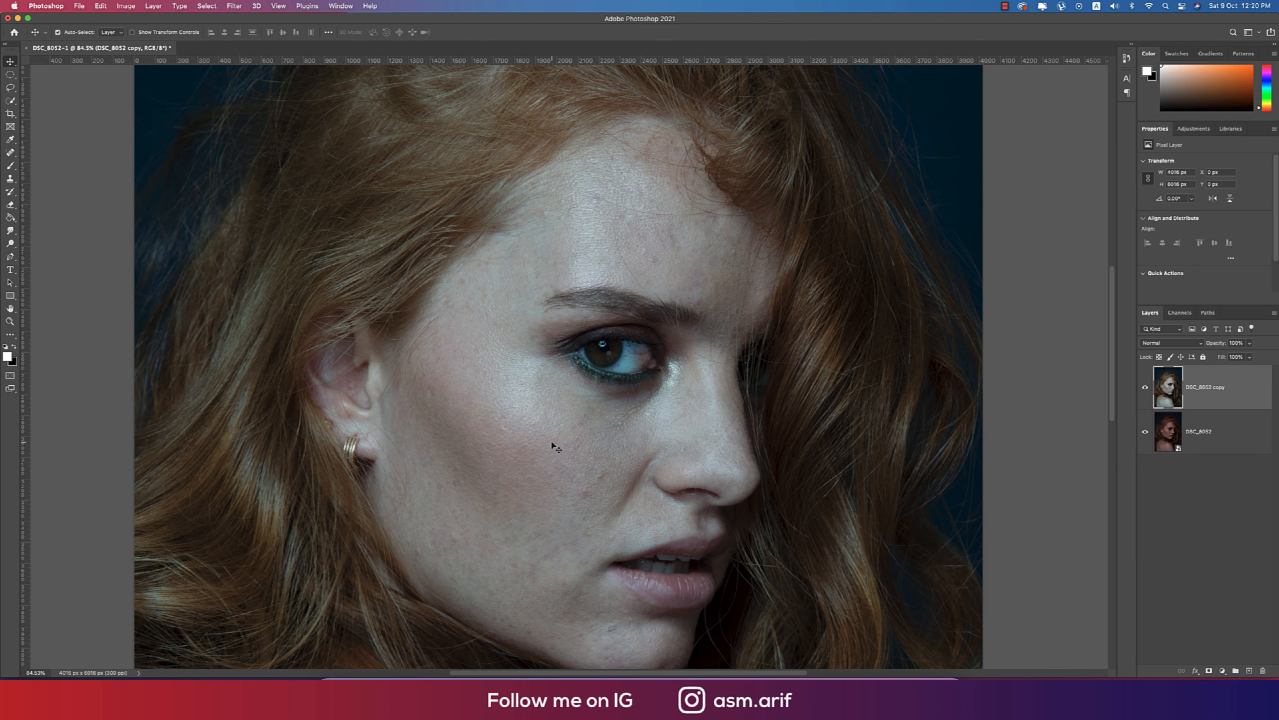
{"action": "scroll", "coordinate": [600, 270], "scroll_direction": "up", "scroll_amount": 3}
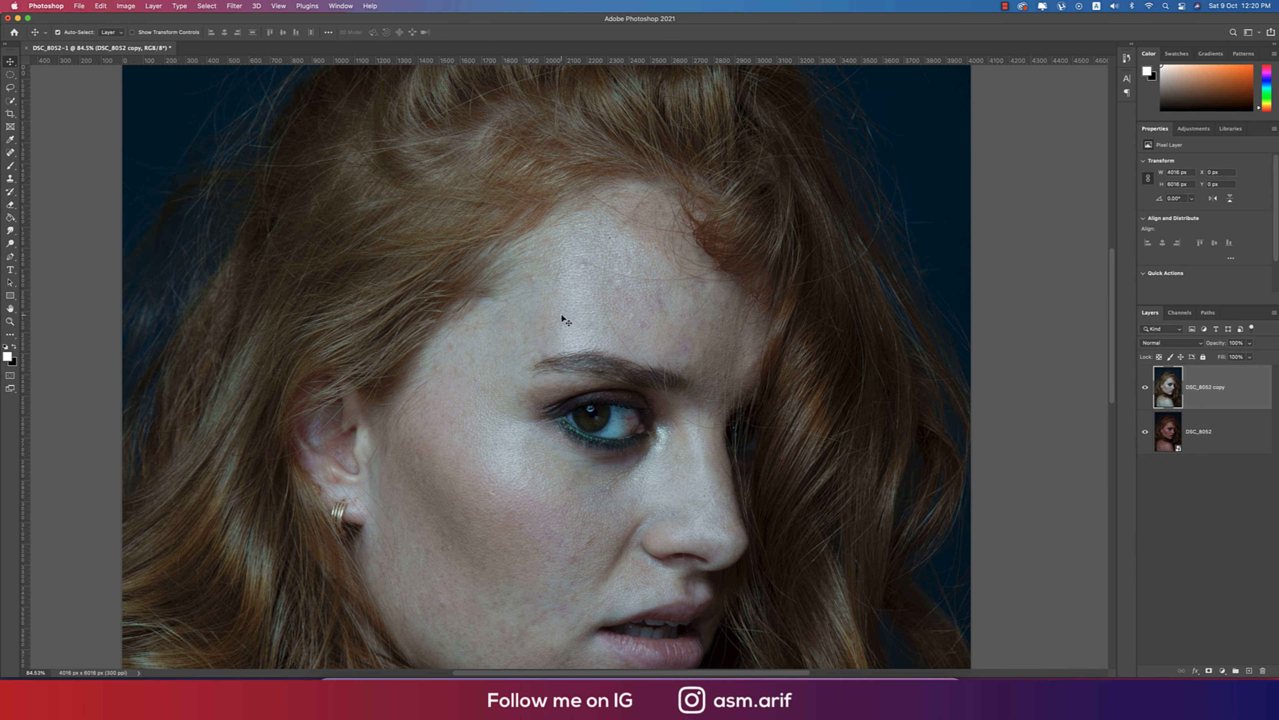
{"action": "scroll", "coordinate": [565, 318], "scroll_direction": "up", "scroll_amount": 1}
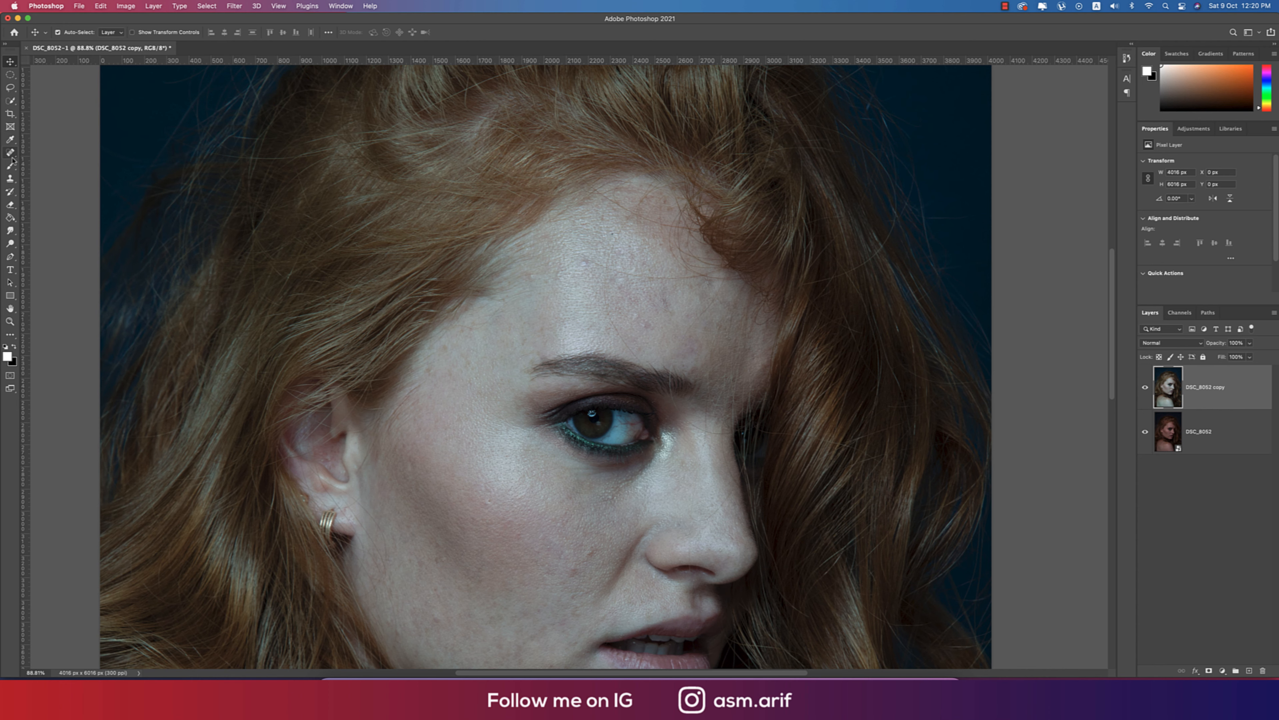
Remove small blemishes on the forehead, chin and shoulder with the Spot Healing Brush.
{"action": "left_click_drag", "start_coordinate": [10, 152], "coordinate": [47, 153]}
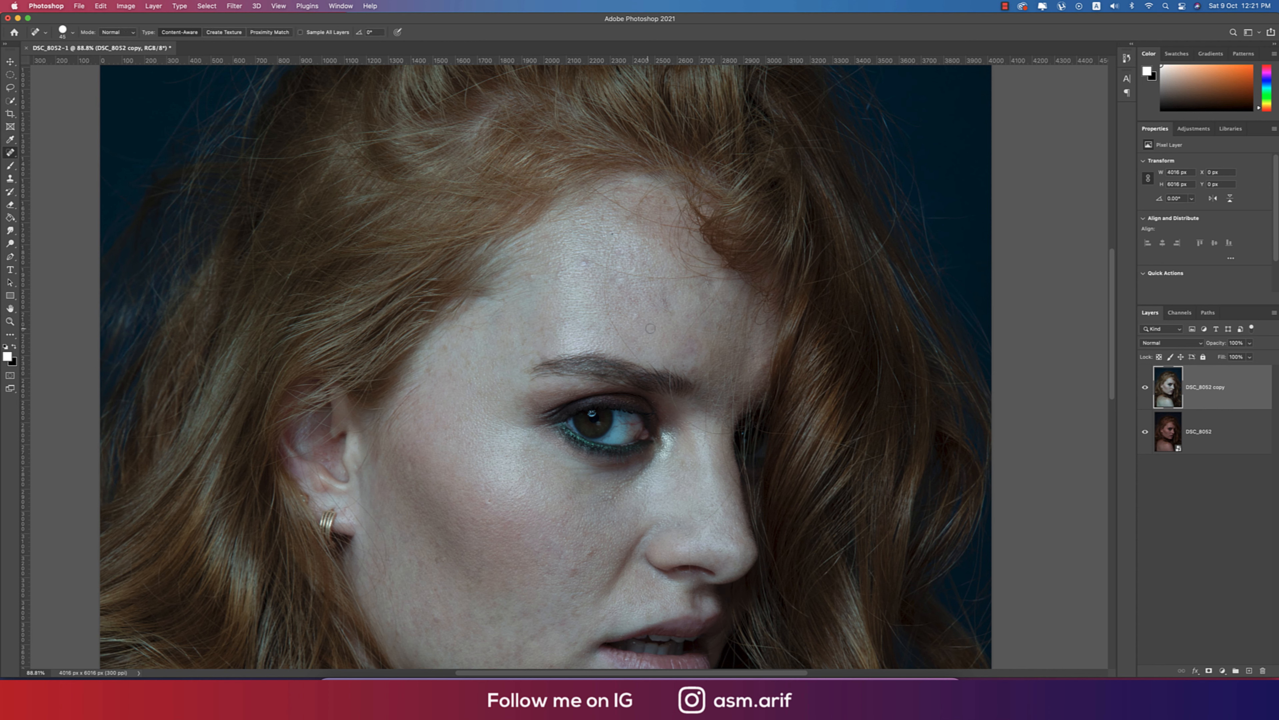
{"action": "left_click", "coordinate": [620, 288]}
{"action": "scroll", "coordinate": [560, 274], "scroll_direction": "down", "scroll_amount": 5}
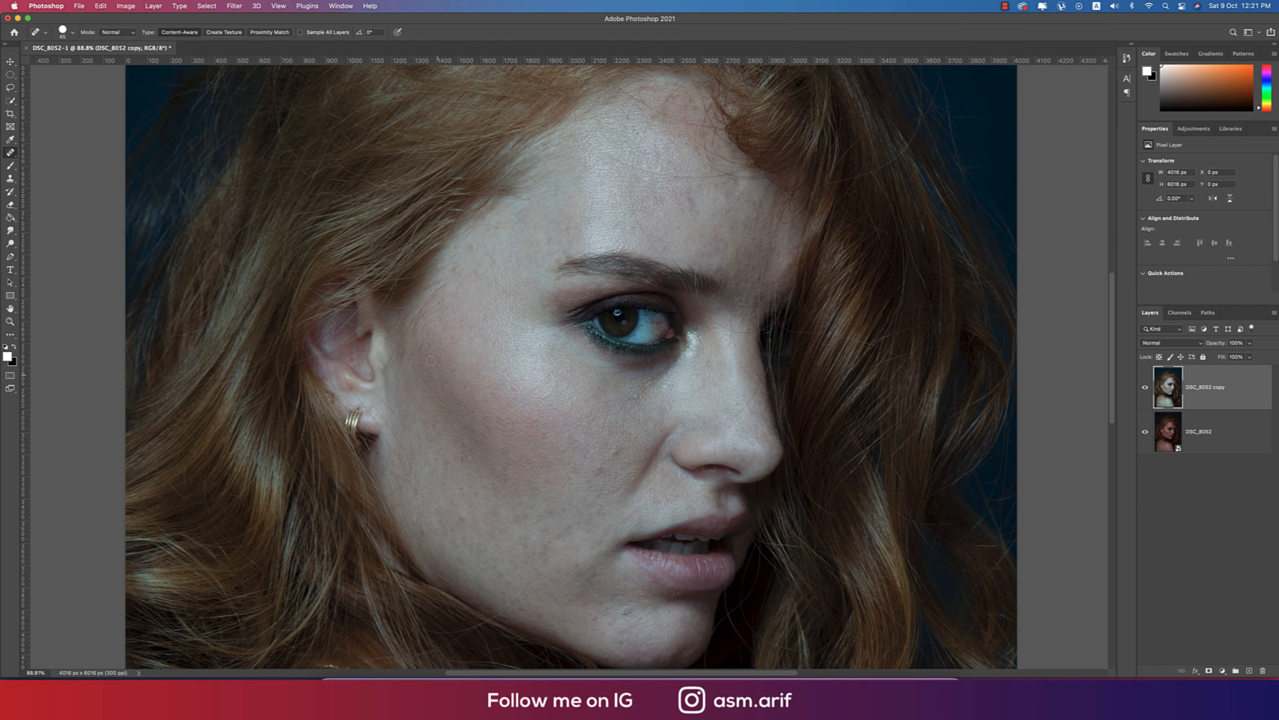
{"action": "scroll", "coordinate": [650, 496], "scroll_direction": "down", "scroll_amount": 5}
{"action": "left_click", "coordinate": [650, 497]}
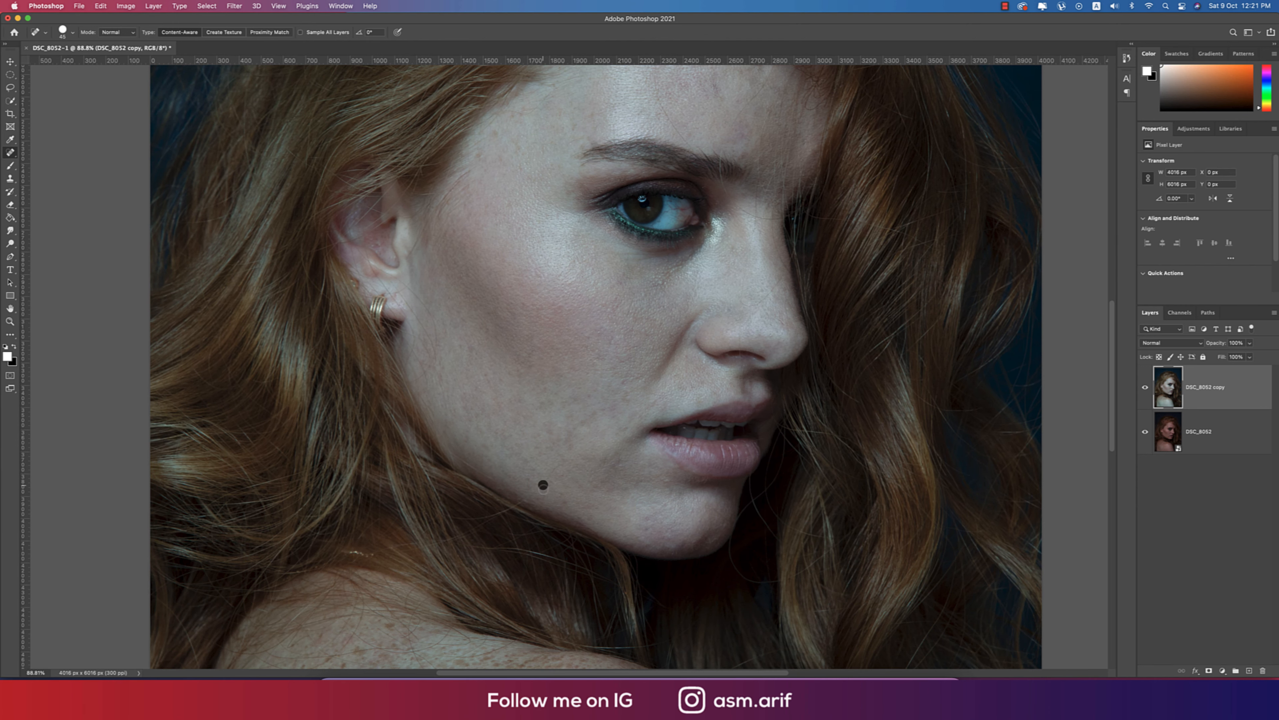
{"action": "scroll", "coordinate": [620, 531], "scroll_direction": "down", "scroll_amount": 15}
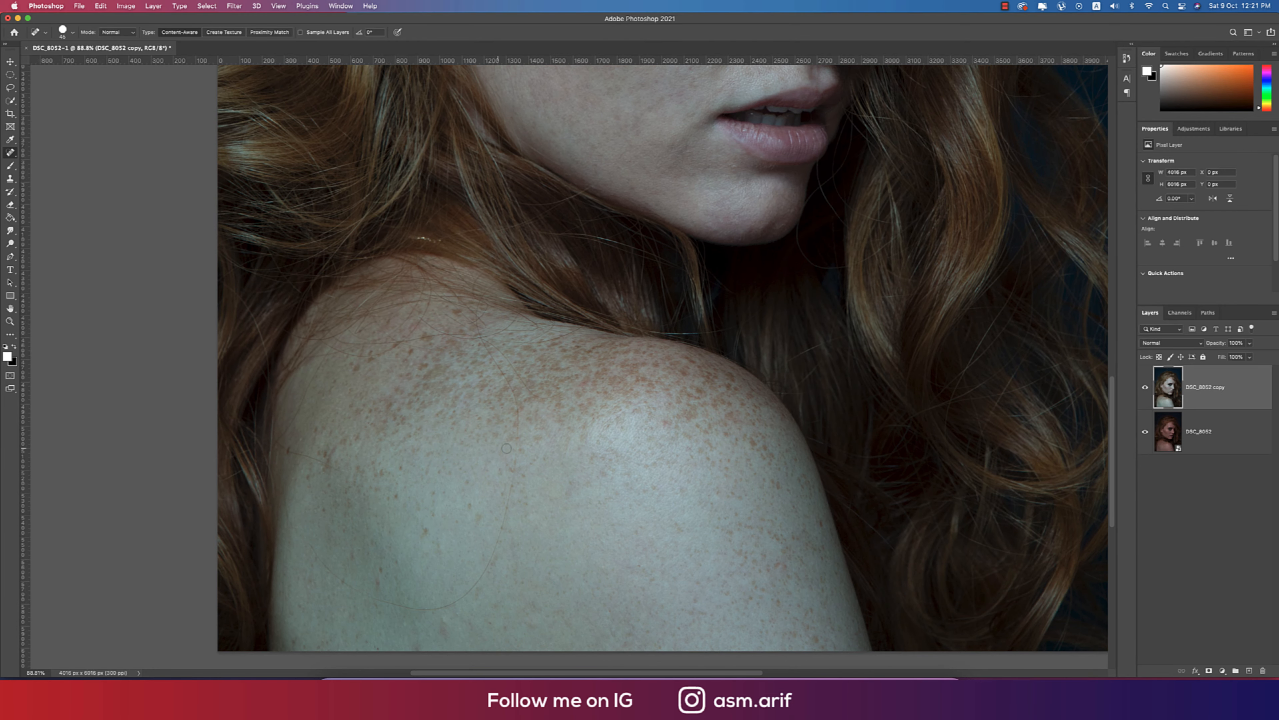
{"action": "left_click", "coordinate": [411, 328]}
{"action": "left_click", "coordinate": [396, 346]}
Apply the Skin Smoothing neural filter to the portrait with Blur 59 and Smoothness 37.
{"action": "key", "text": "super+0"}
{"action": "left_click", "coordinate": [234, 6]}
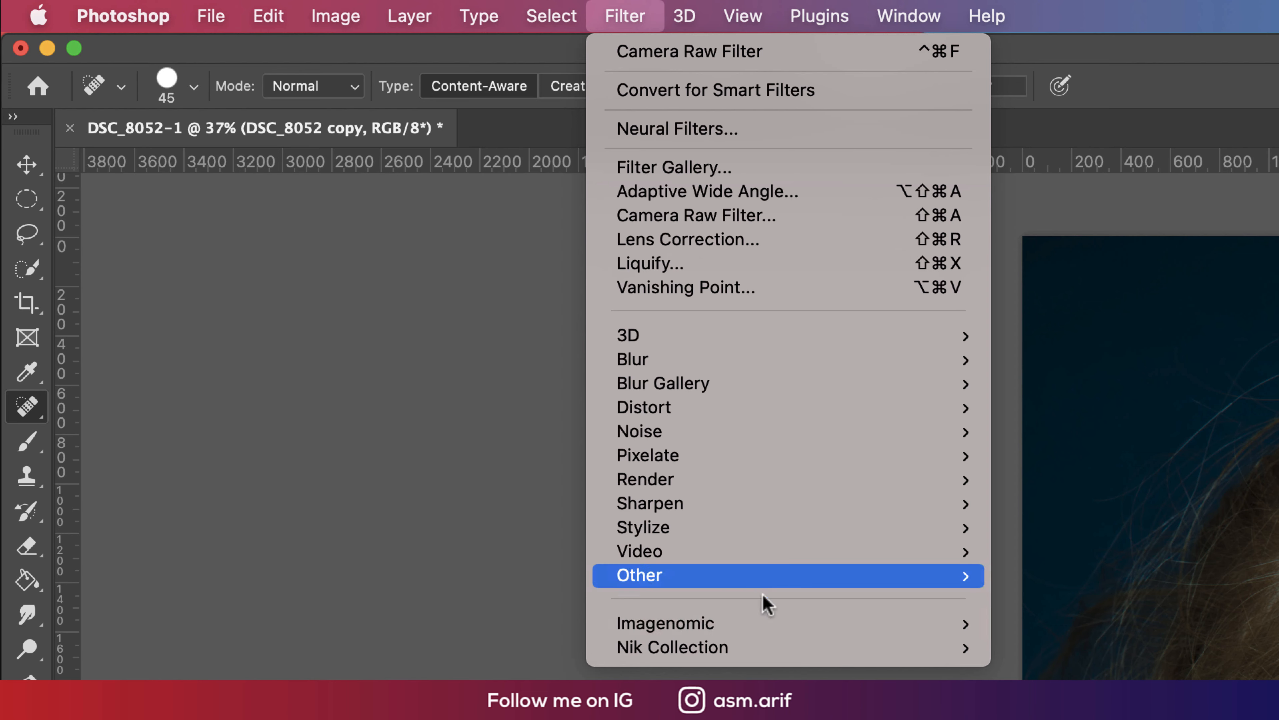
{"action": "left_click", "coordinate": [722, 132]}
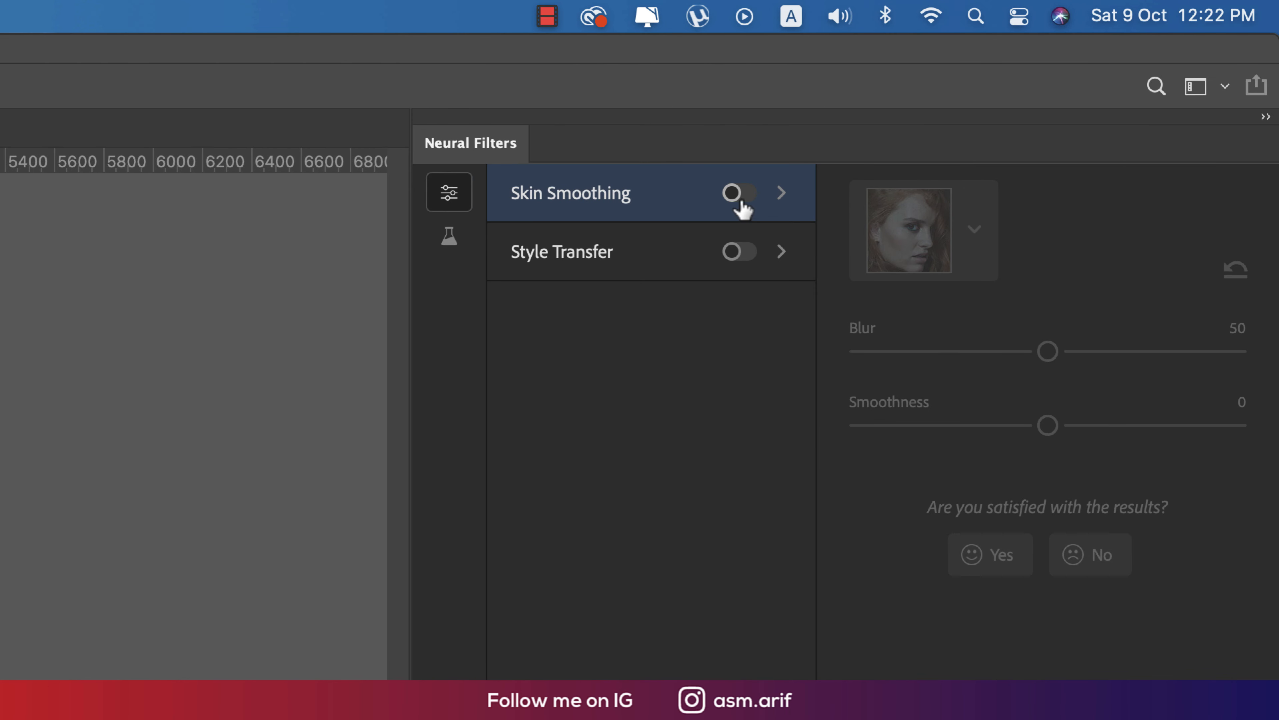
{"action": "left_click", "coordinate": [740, 197]}
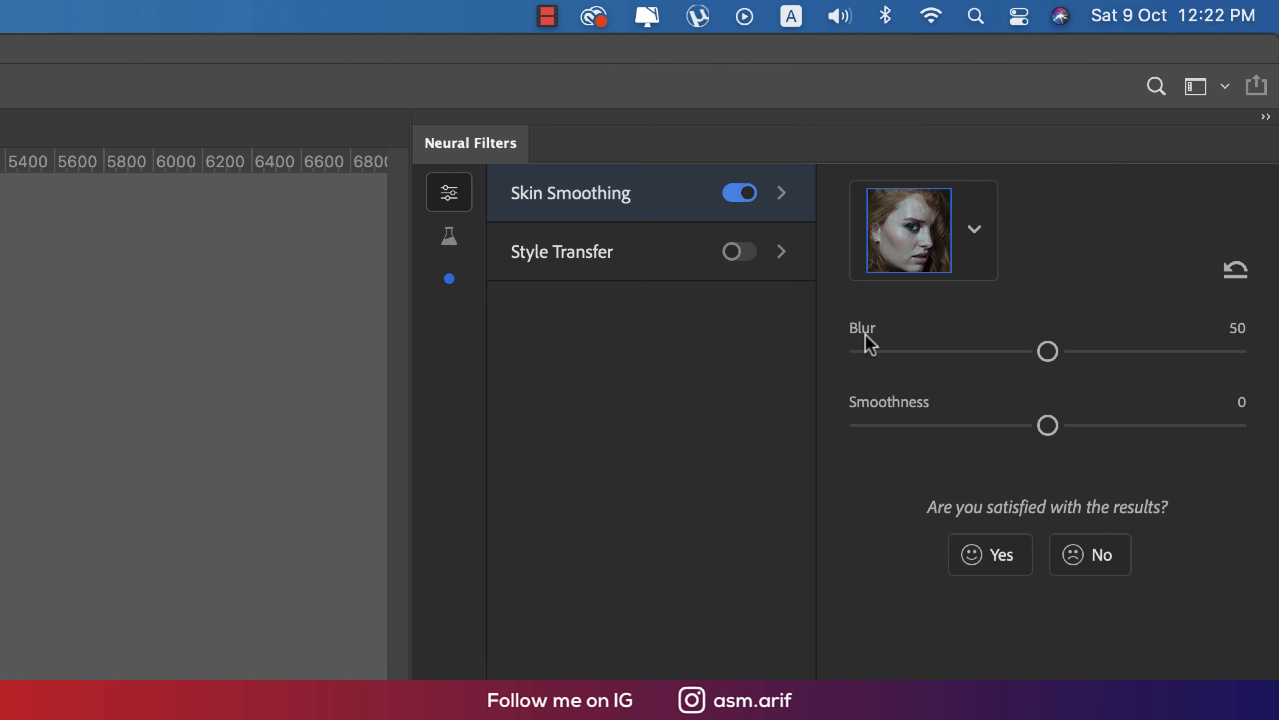
{"action": "left_click_drag", "start_coordinate": [1047, 425], "coordinate": [1137, 426]}
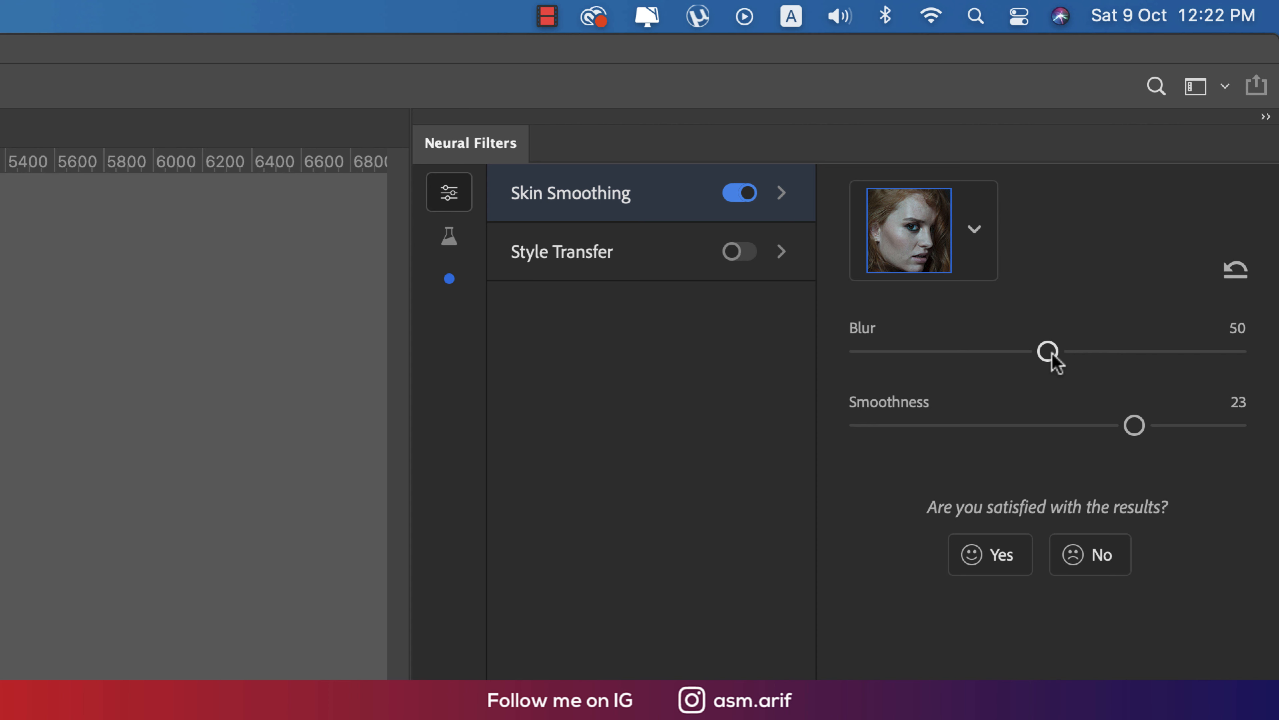
{"action": "left_click_drag", "start_coordinate": [1049, 354], "coordinate": [1082, 355]}
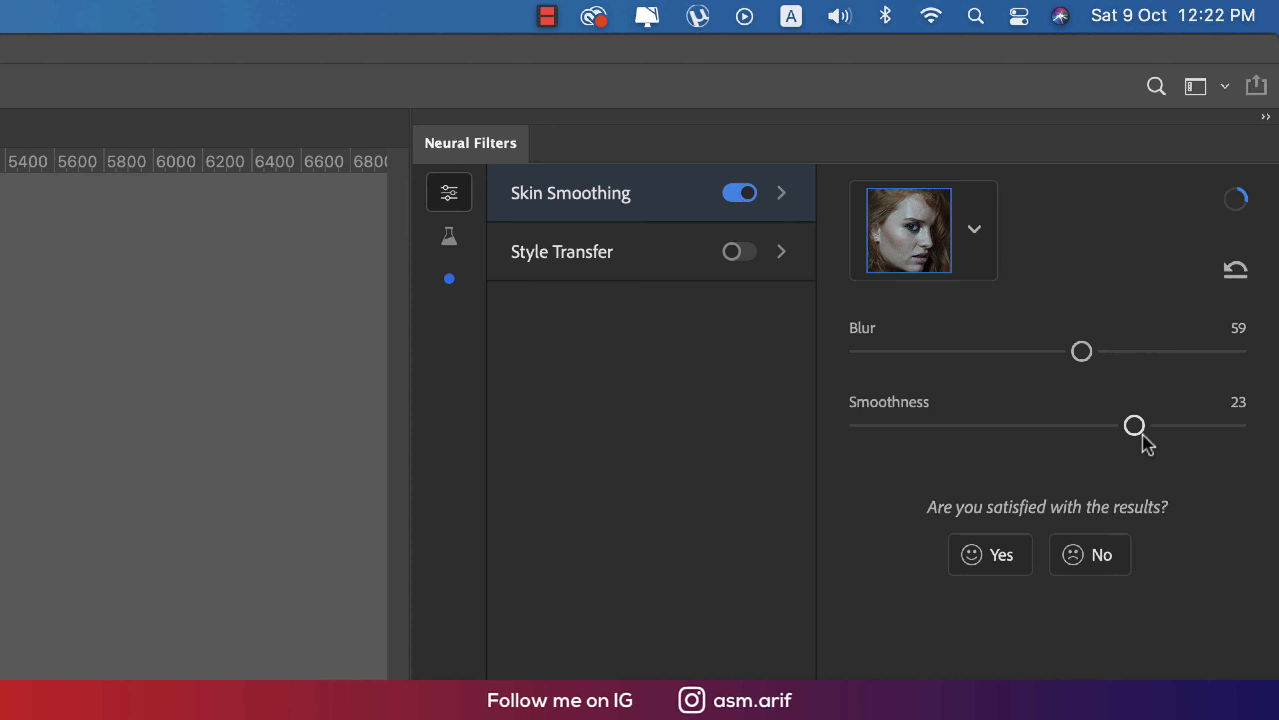
{"action": "left_click_drag", "start_coordinate": [1135, 426], "coordinate": [1196, 422]}
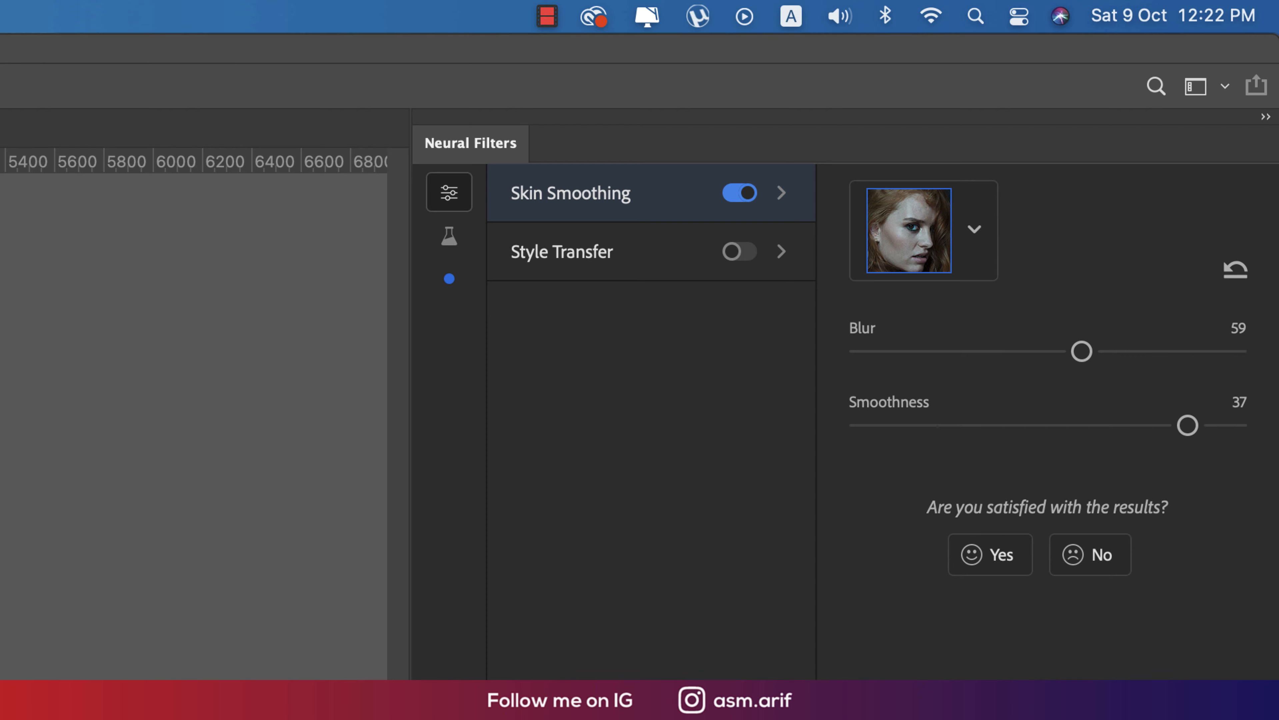
{"action": "left_click", "coordinate": [1209, 556]}
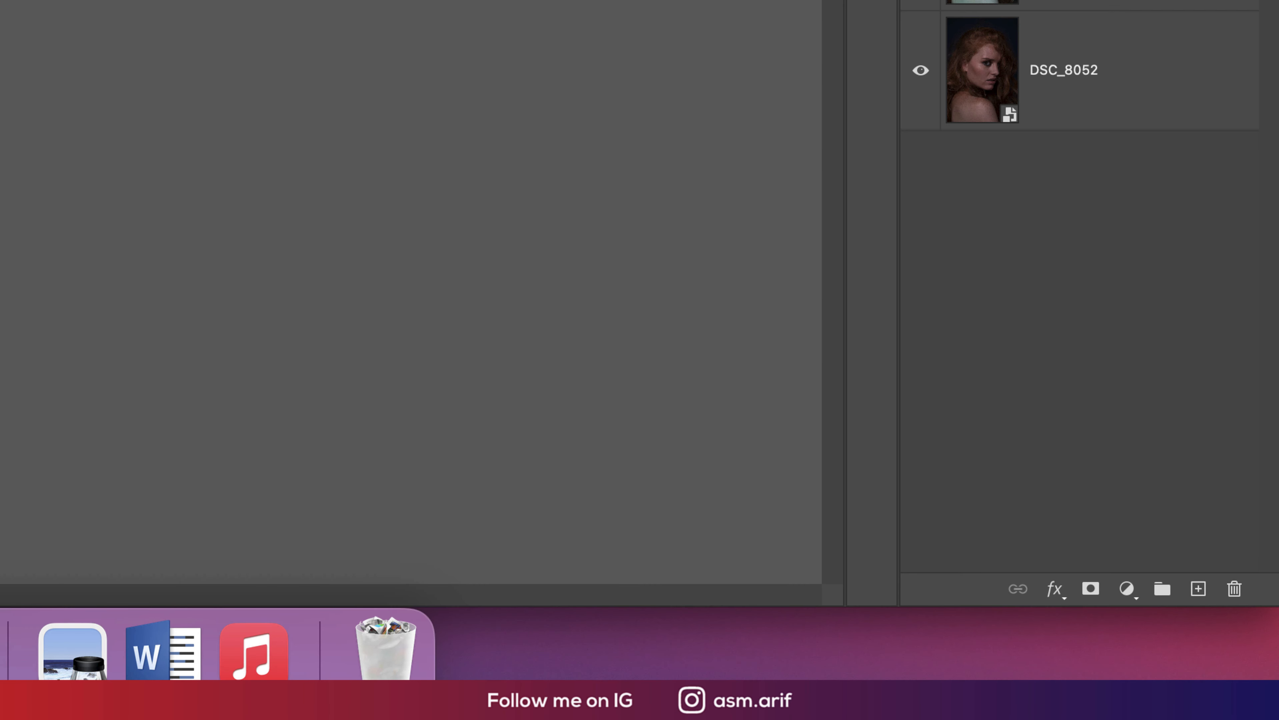
Compare the portrait with and without the skin smoothing layer, then merge that layer with DSC_8052 copy.
{"action": "left_click", "coordinate": [916, 162]}
{"action": "left_click", "coordinate": [918, 234]}
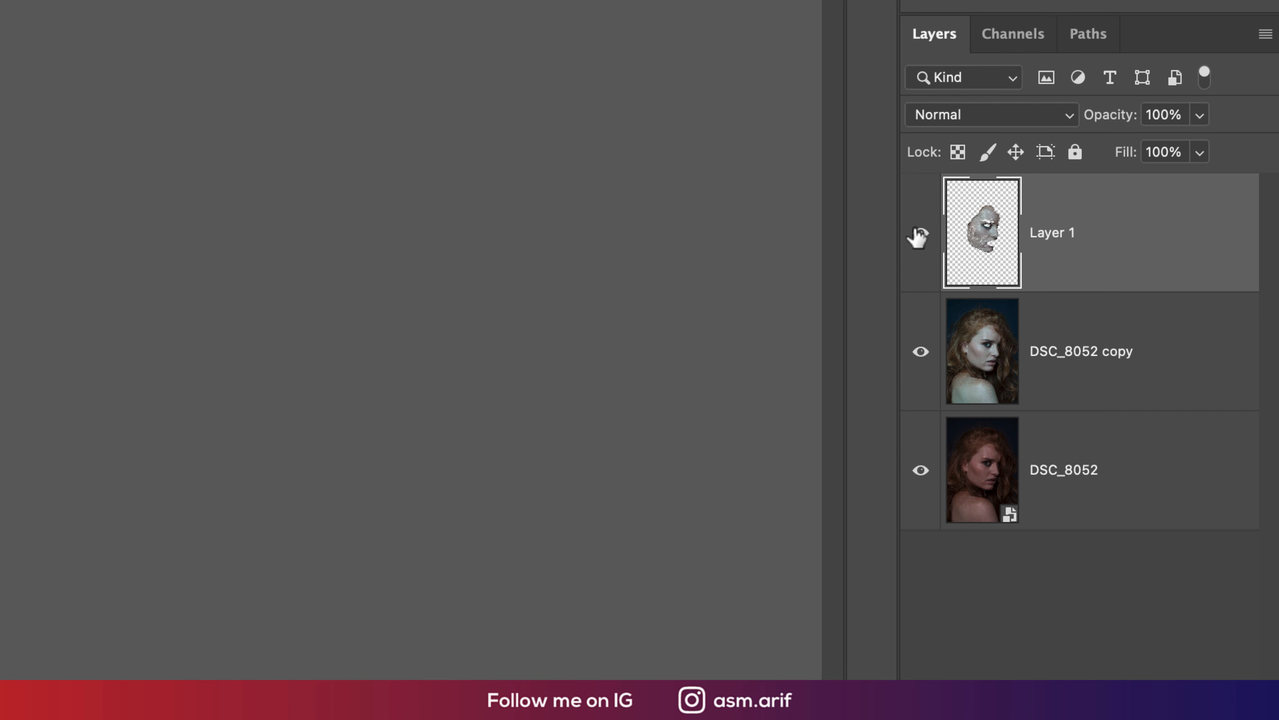
{"action": "left_click", "coordinate": [1119, 370], "text": "shift"}
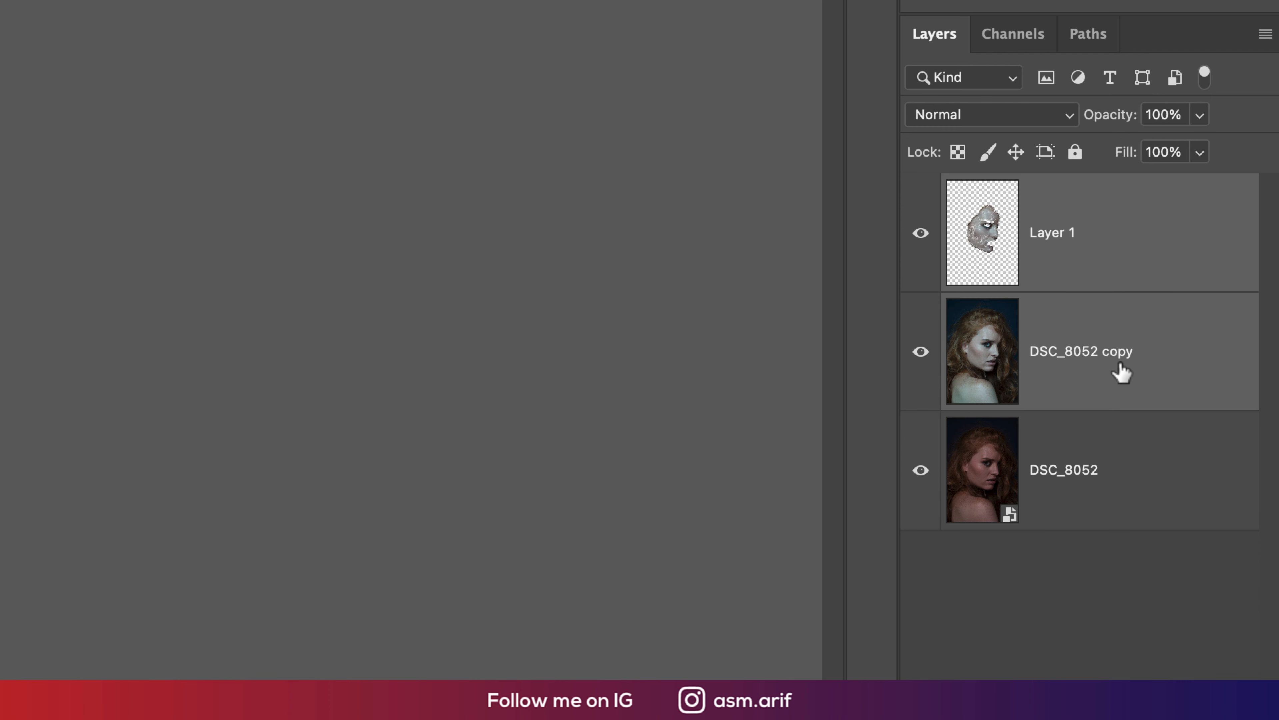
{"action": "key", "text": "super+e"}
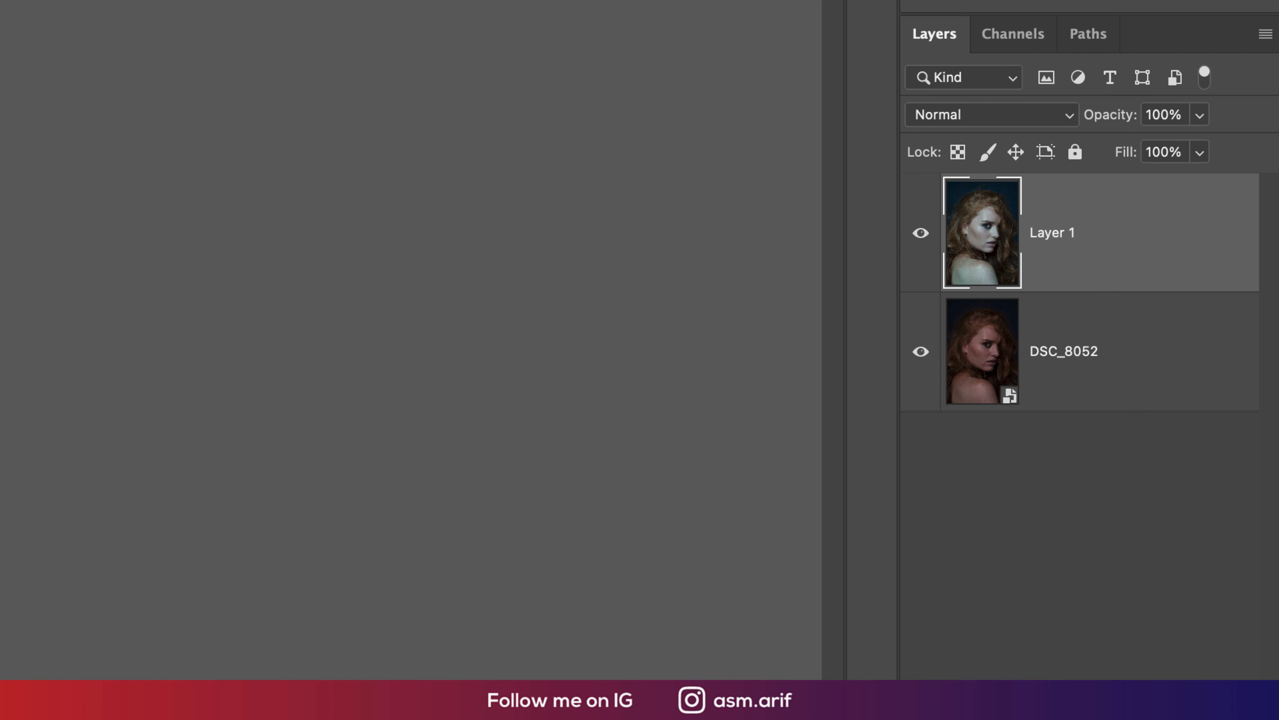
Duplicate the merged Layer 1 twice and rename the upper copy "blur" and the lower copy "sharp".
{"action": "key", "text": "super+j"}
{"action": "key", "text": "super+j"}
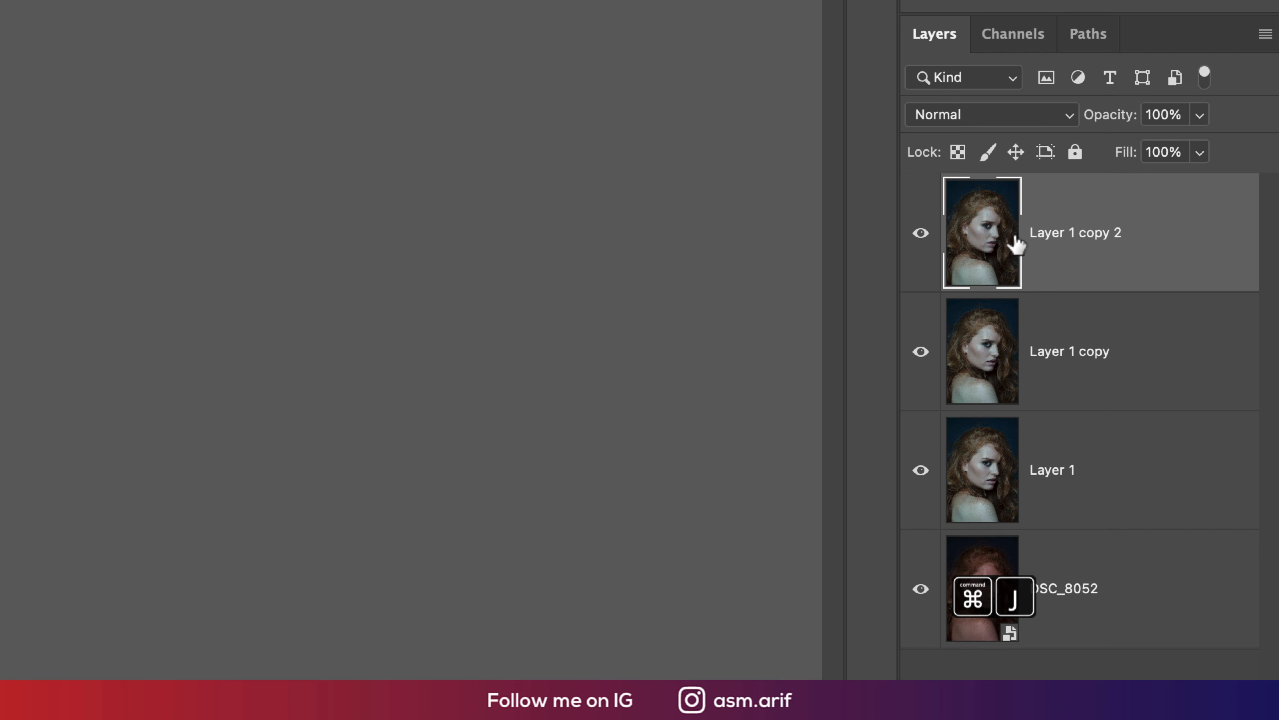
{"action": "double_click", "coordinate": [1069, 233]}
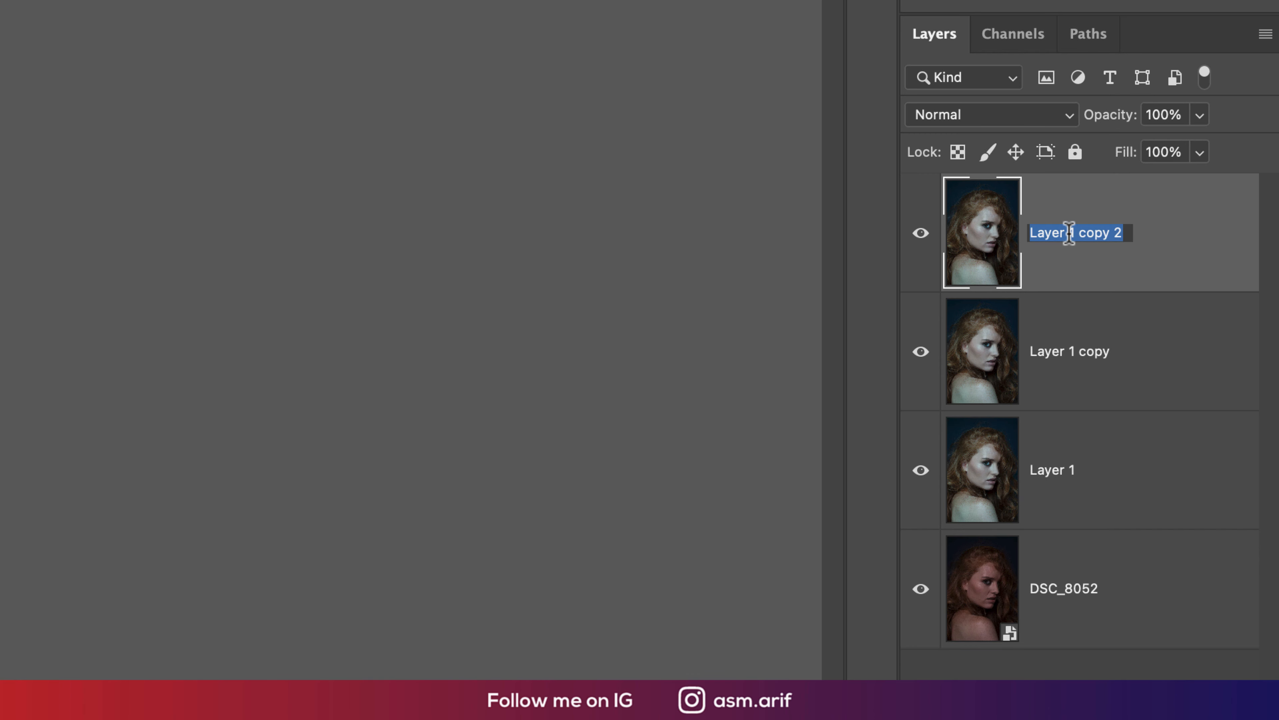
{"action": "type", "text": "blur"}
{"action": "key", "text": "Return"}
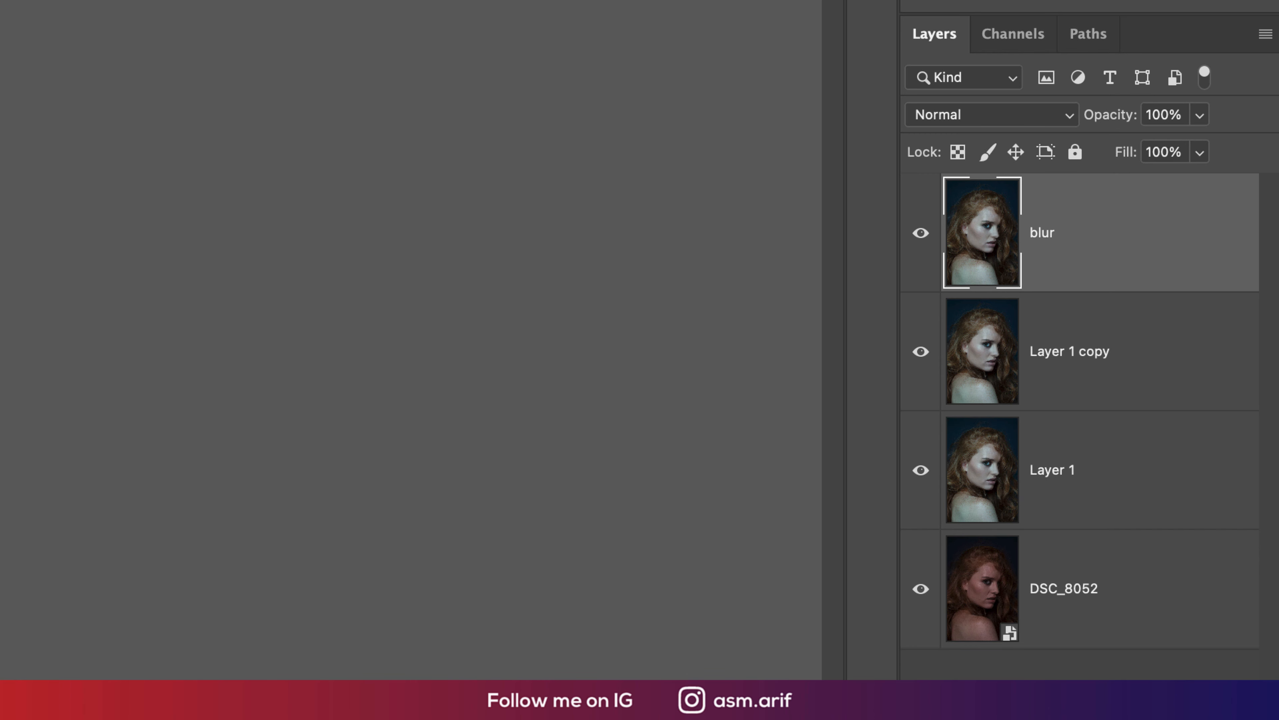
{"action": "double_click", "coordinate": [1037, 352]}
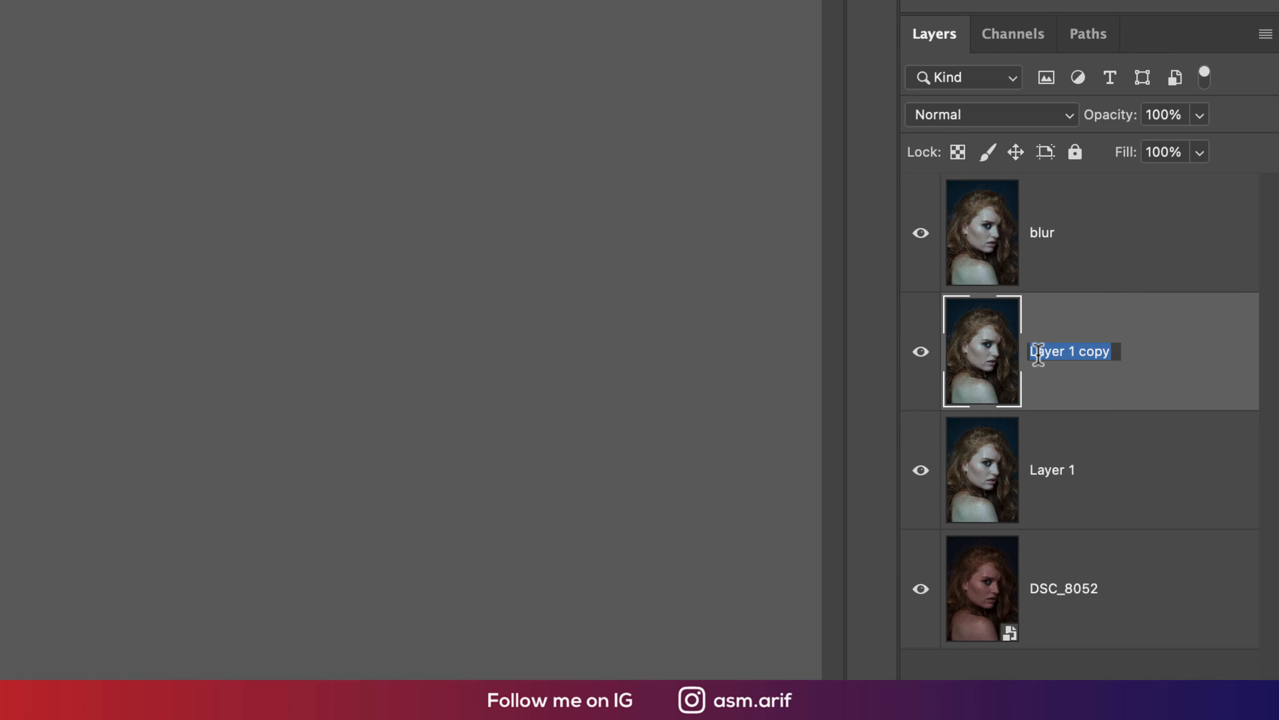
{"action": "type", "text": "sharp"}
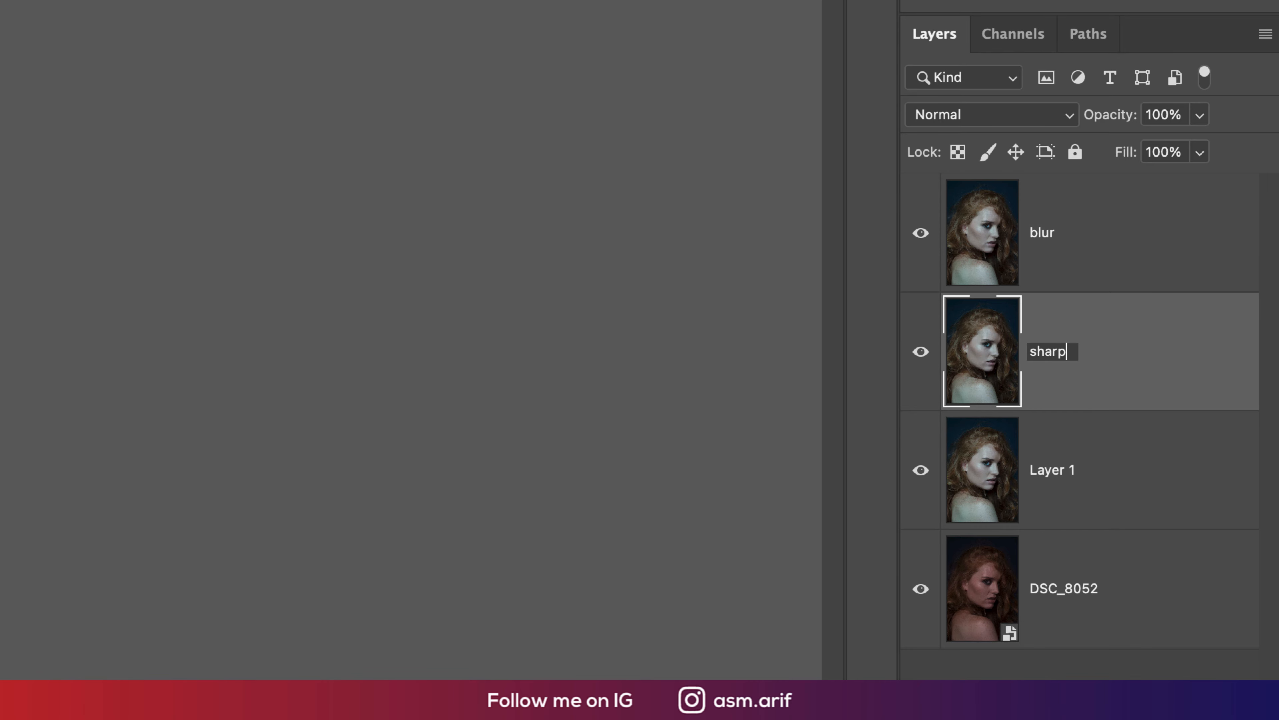
{"action": "key", "text": "Return"}
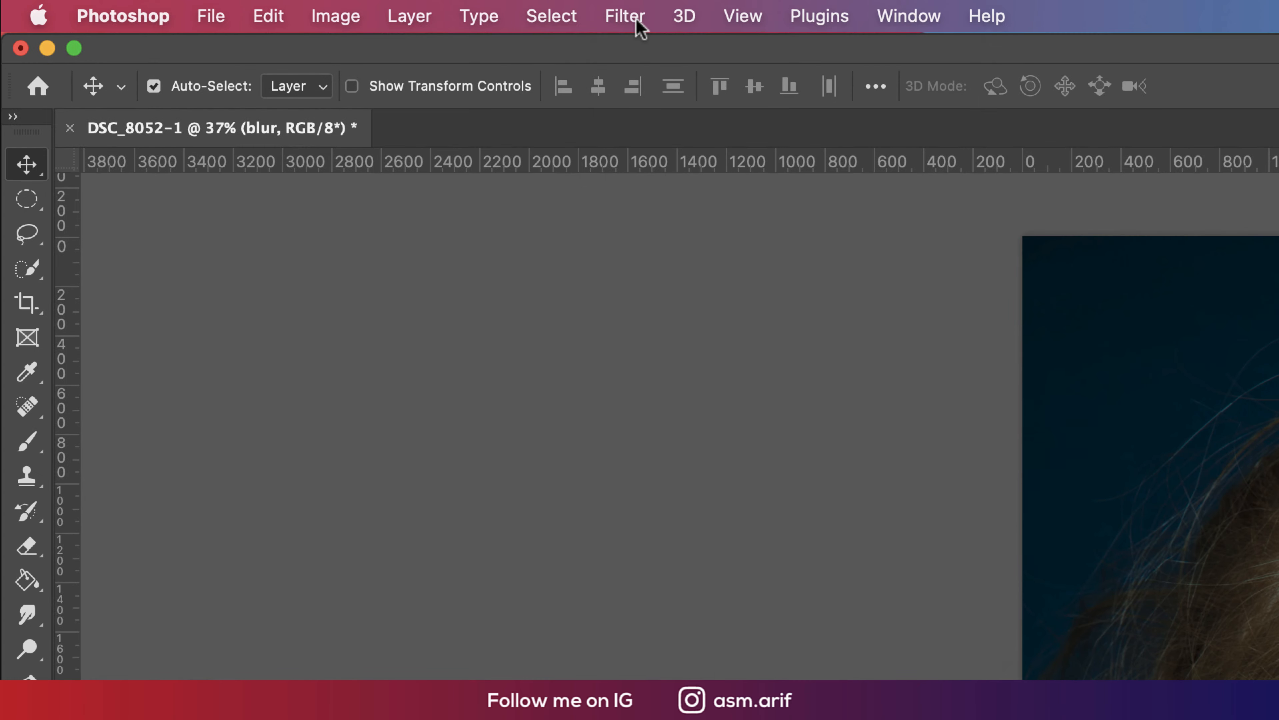
Apply a Gaussian Blur to the blur layer, adjusting the radius until the skin detail is smoothed out.
{"action": "left_click", "coordinate": [636, 20]}
{"action": "mouse_move", "coordinate": [691, 366]}
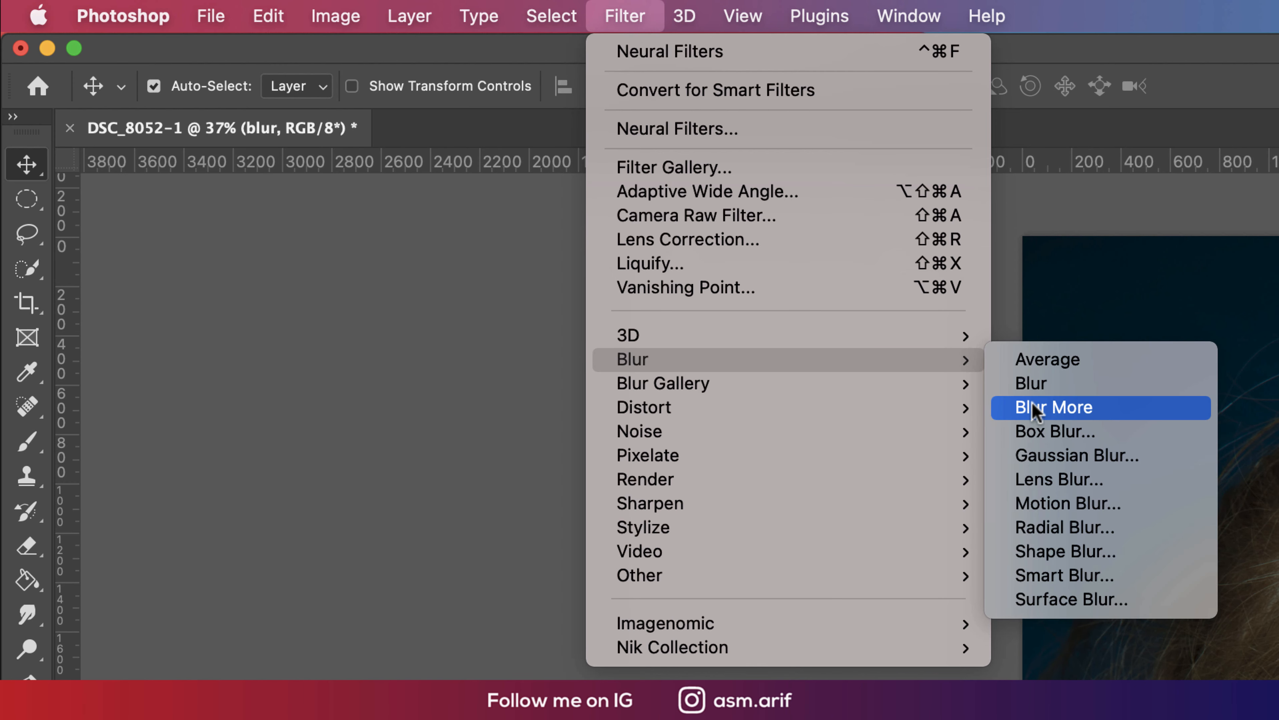
{"action": "left_click", "coordinate": [1050, 455]}
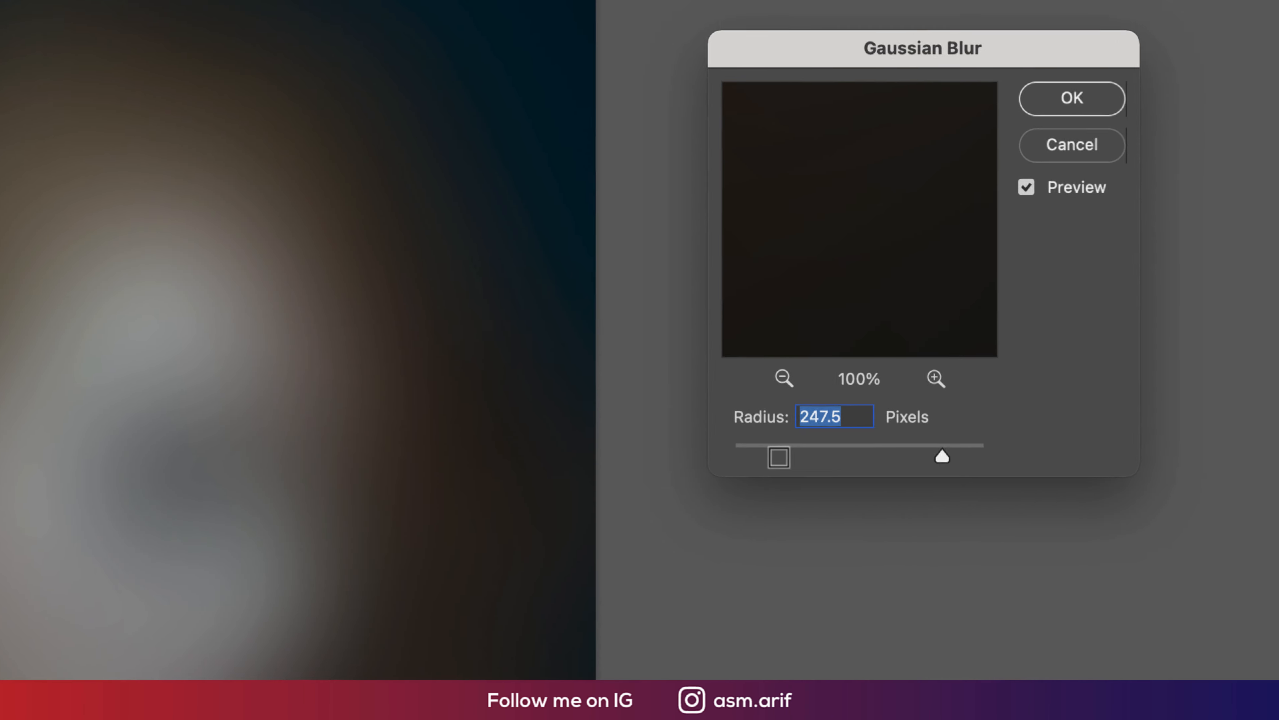
{"action": "left_click", "coordinate": [777, 457]}
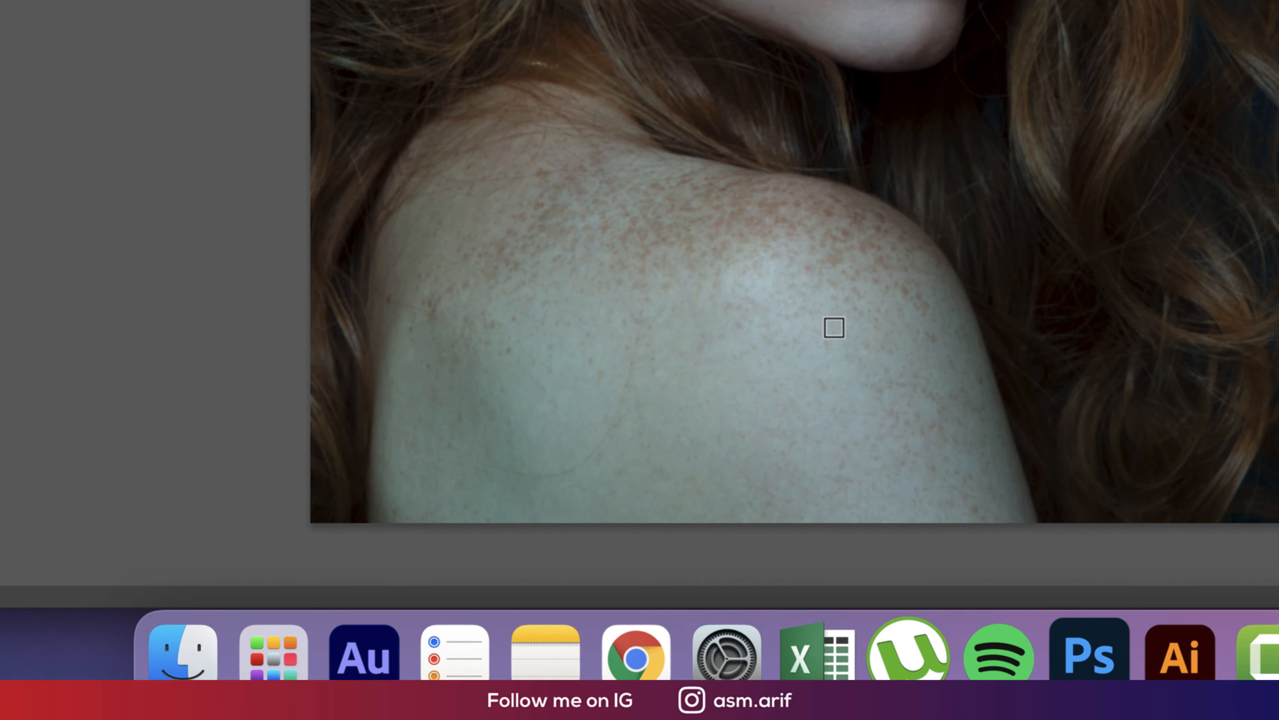
{"action": "left_click", "coordinate": [810, 242]}
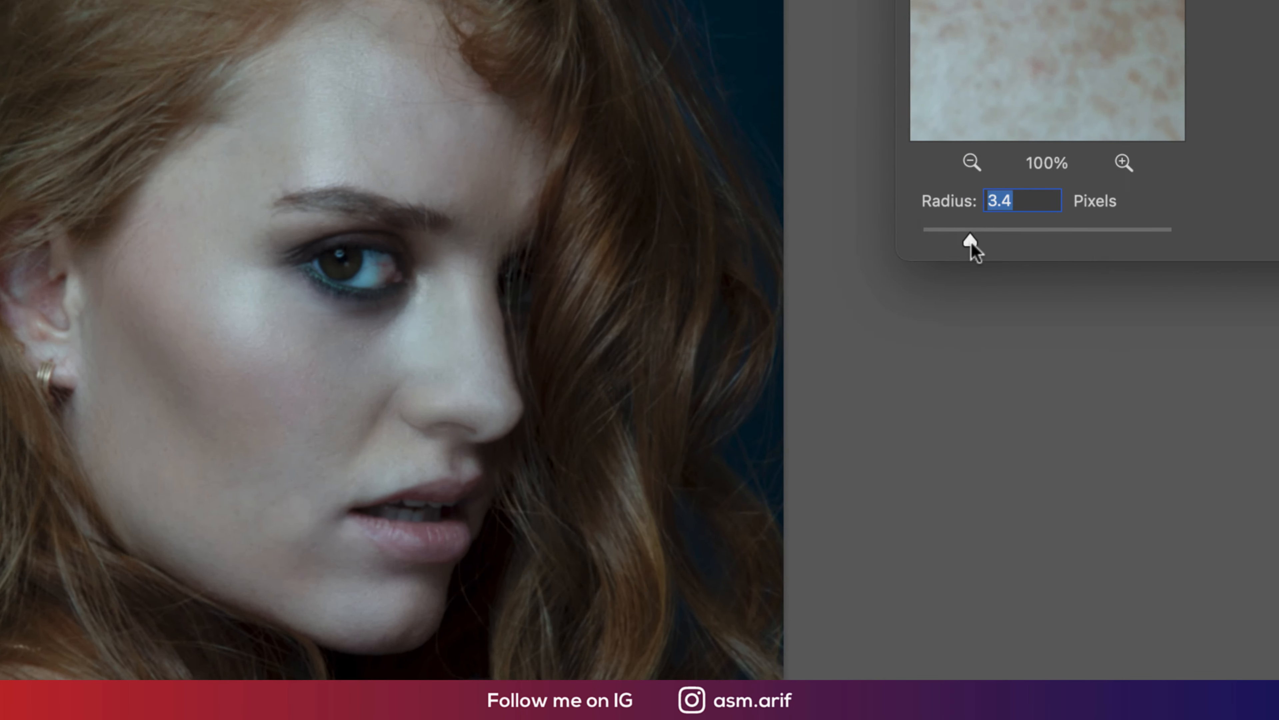
{"action": "left_click_drag", "start_coordinate": [778, 456], "coordinate": [848, 456]}
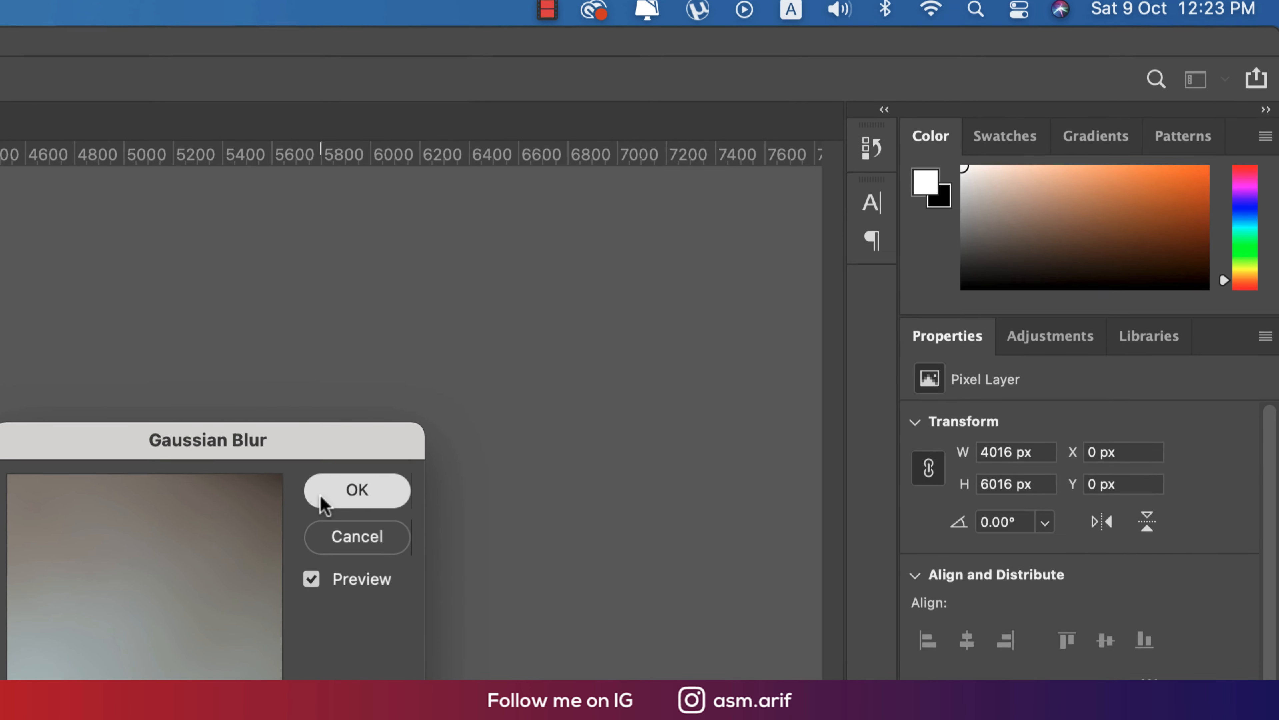
{"action": "left_click", "coordinate": [1068, 97]}
Apply the High Pass filter to the sharp layer, with a radius just large enough to bring out the skin texture.
{"action": "left_click", "coordinate": [1154, 664]}
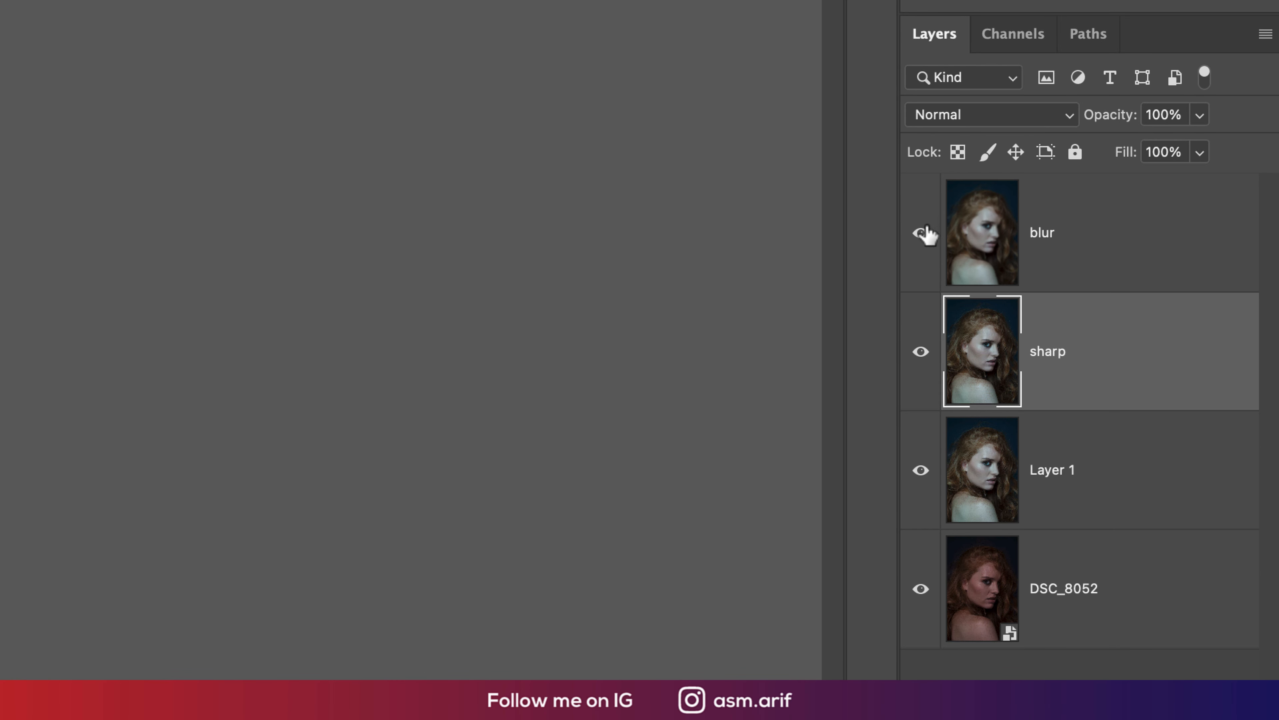
{"action": "left_click", "coordinate": [920, 233]}
{"action": "left_click", "coordinate": [920, 233]}
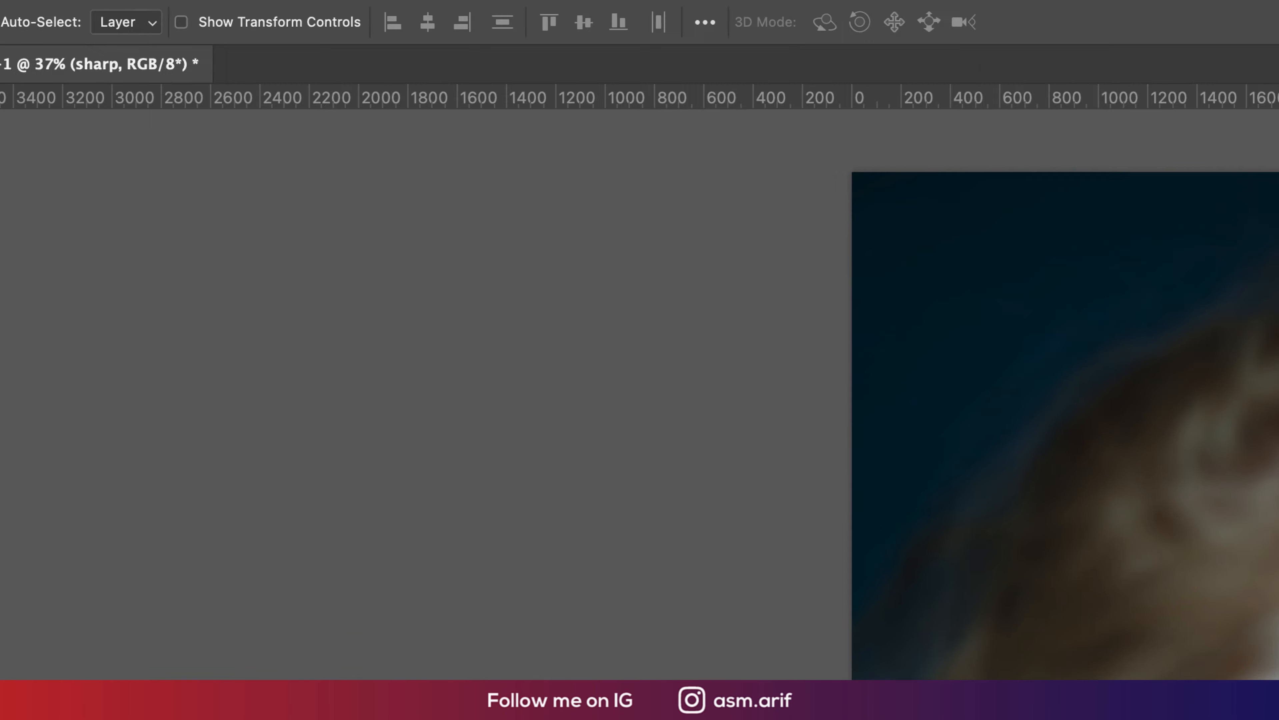
{"action": "left_click", "coordinate": [624, 16]}
{"action": "mouse_move", "coordinate": [865, 582]}
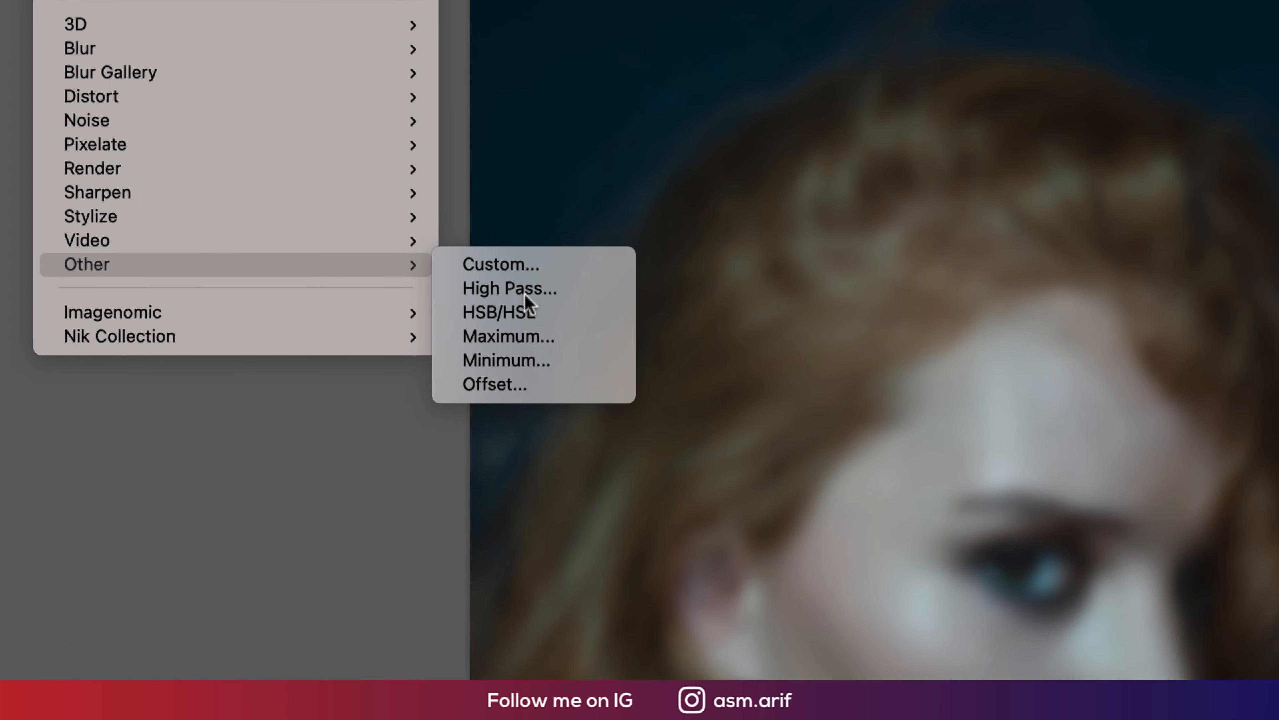
{"action": "left_click", "coordinate": [1070, 600]}
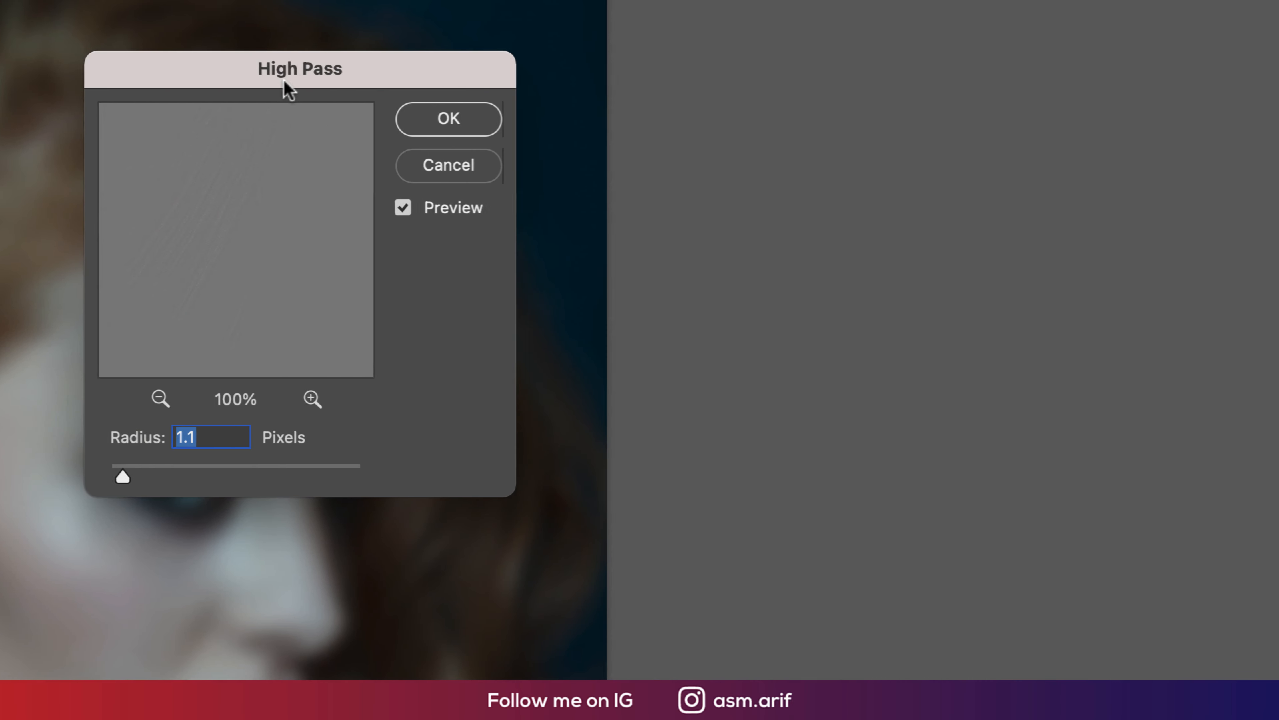
{"action": "left_click_drag", "start_coordinate": [285, 86], "coordinate": [443, 49]}
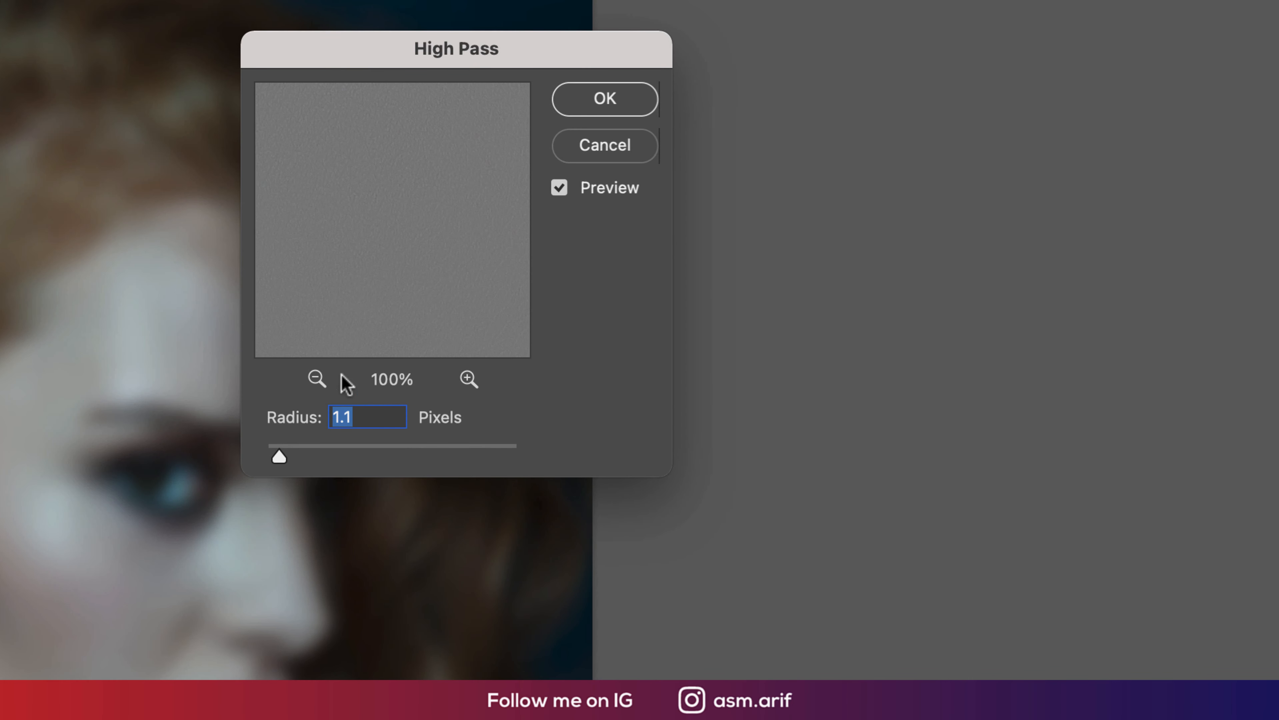
{"action": "left_click_drag", "start_coordinate": [281, 457], "coordinate": [295, 459]}
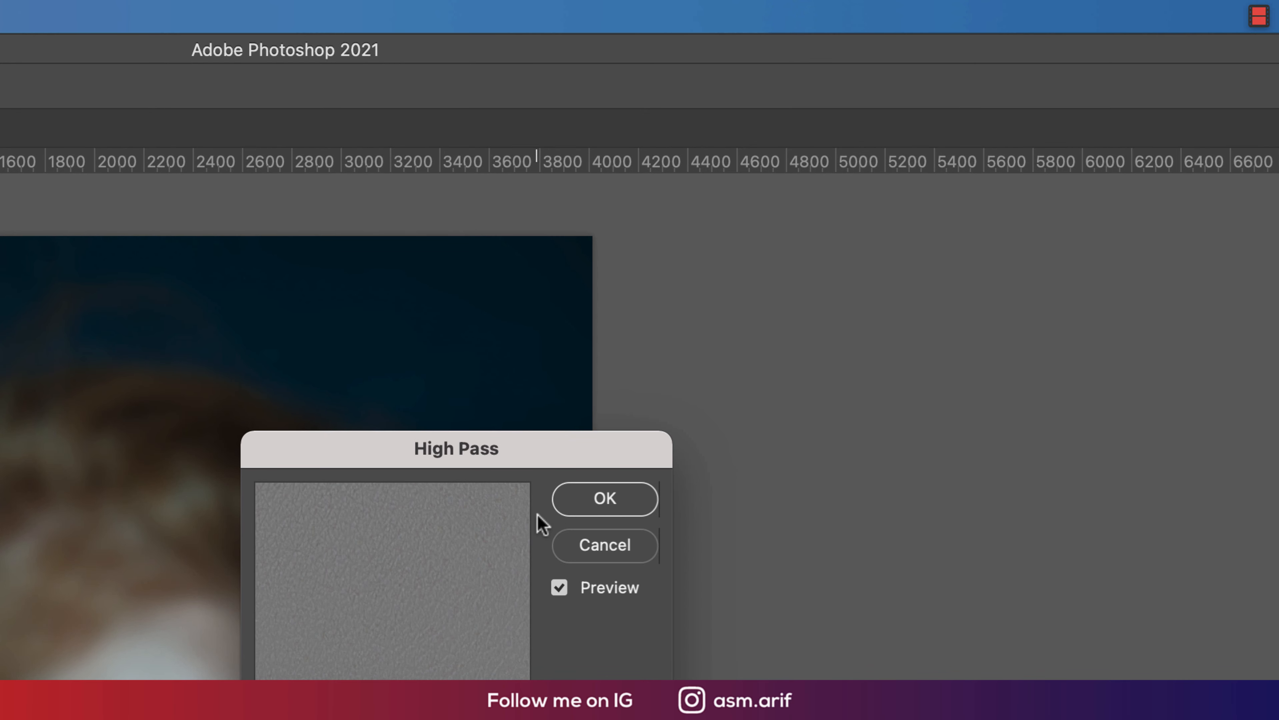
{"action": "left_click", "coordinate": [574, 506]}
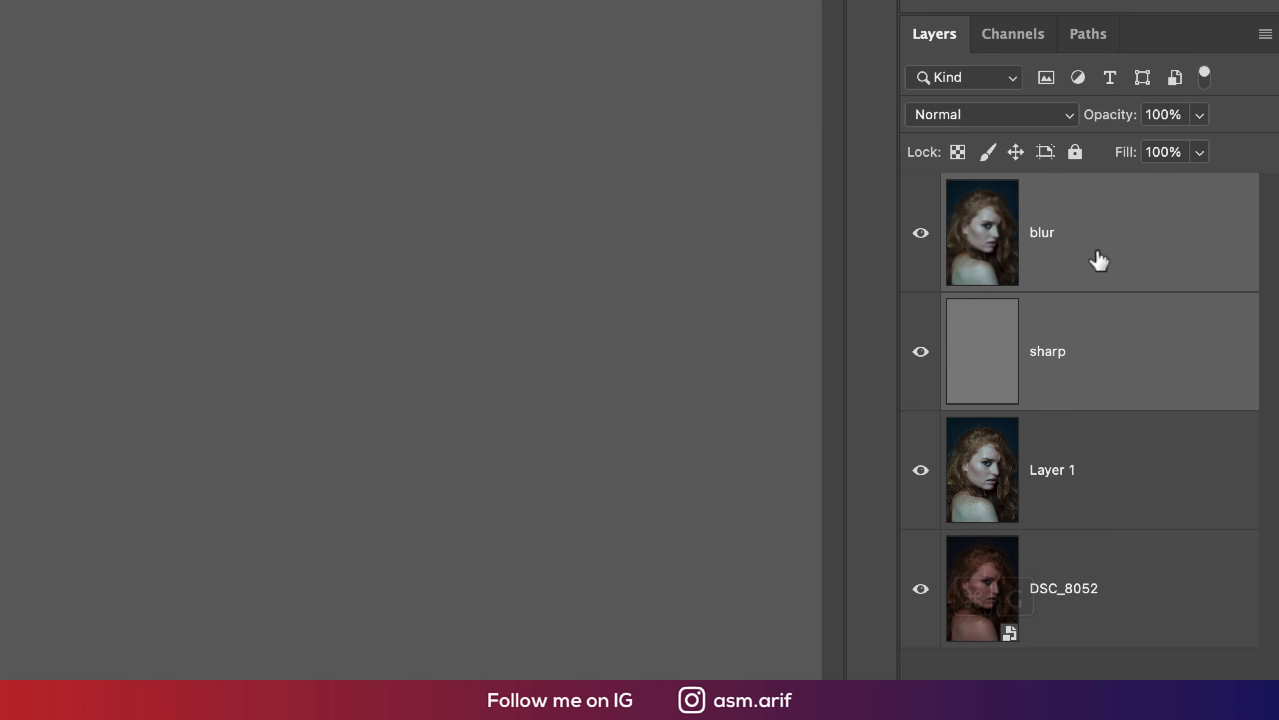
Group the blur and sharp layers, name the group "Smooth", and give it an inverted black layer mask.
{"action": "key", "text": "super+g"}
{"action": "double_click", "coordinate": [1015, 192]}
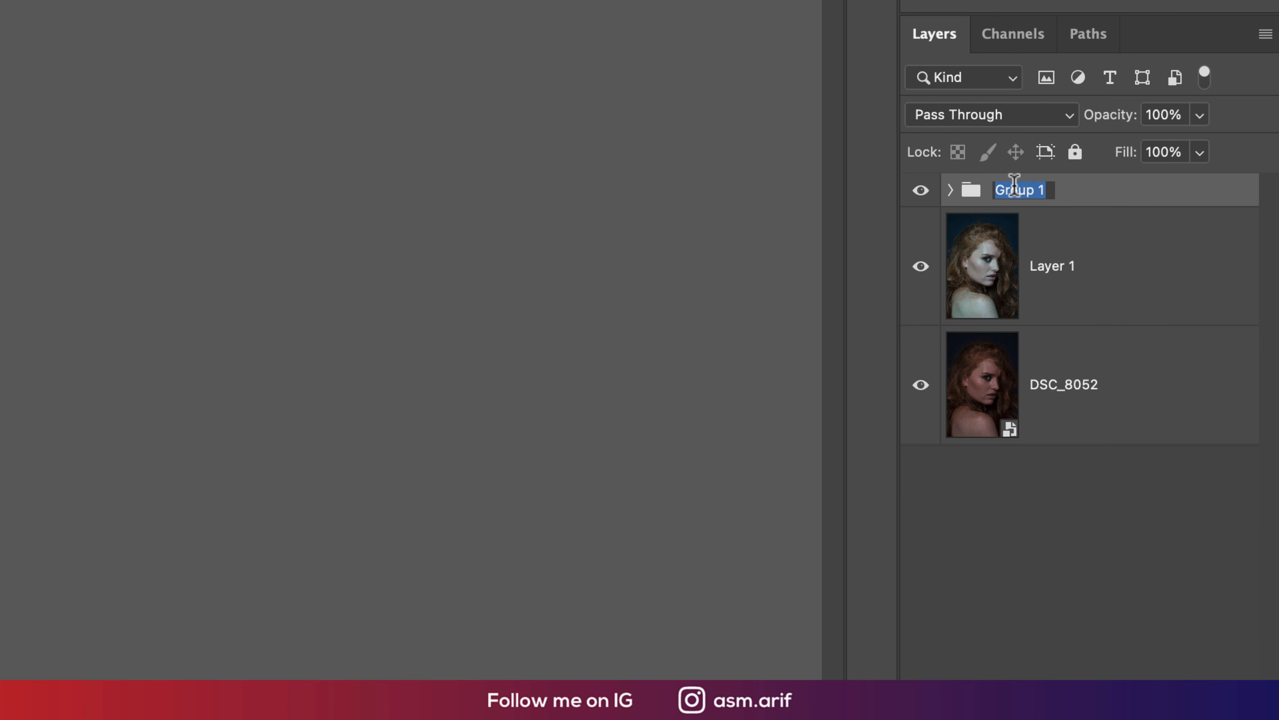
{"action": "type", "text": "Smooth"}
{"action": "key", "text": "Return"}
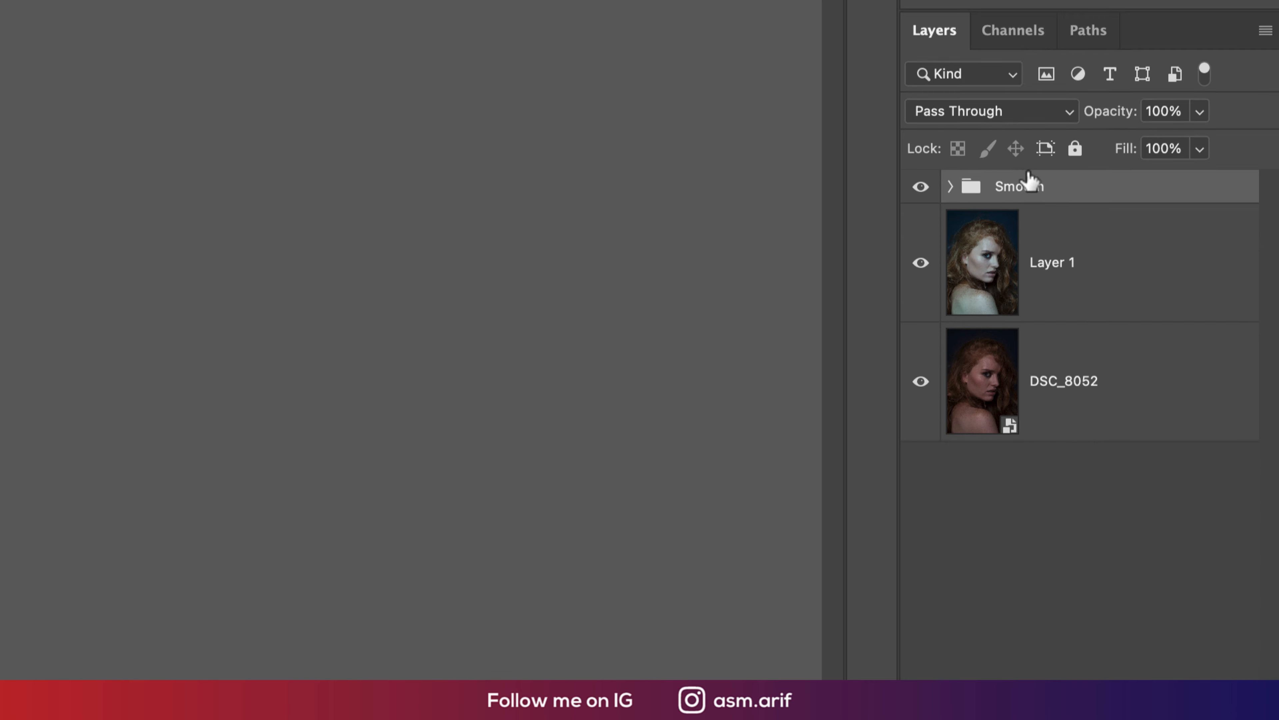
{"action": "left_click", "coordinate": [1091, 589]}
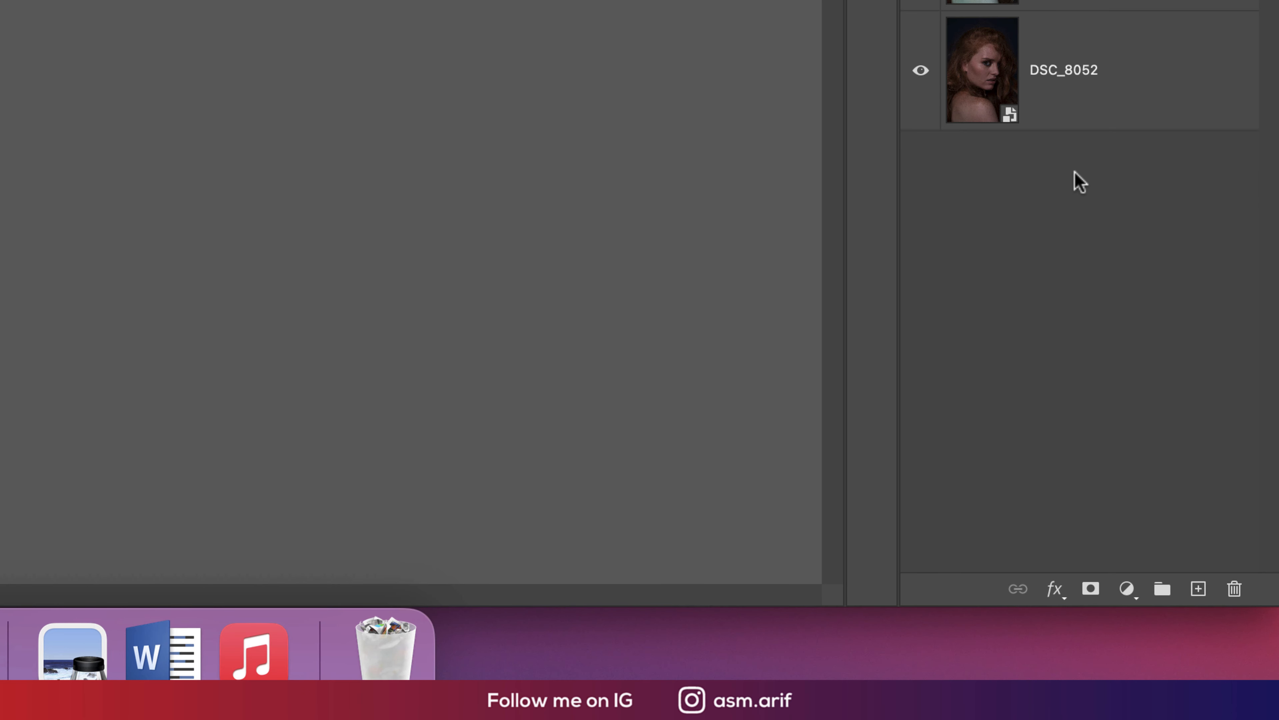
{"action": "key", "text": "super+i"}
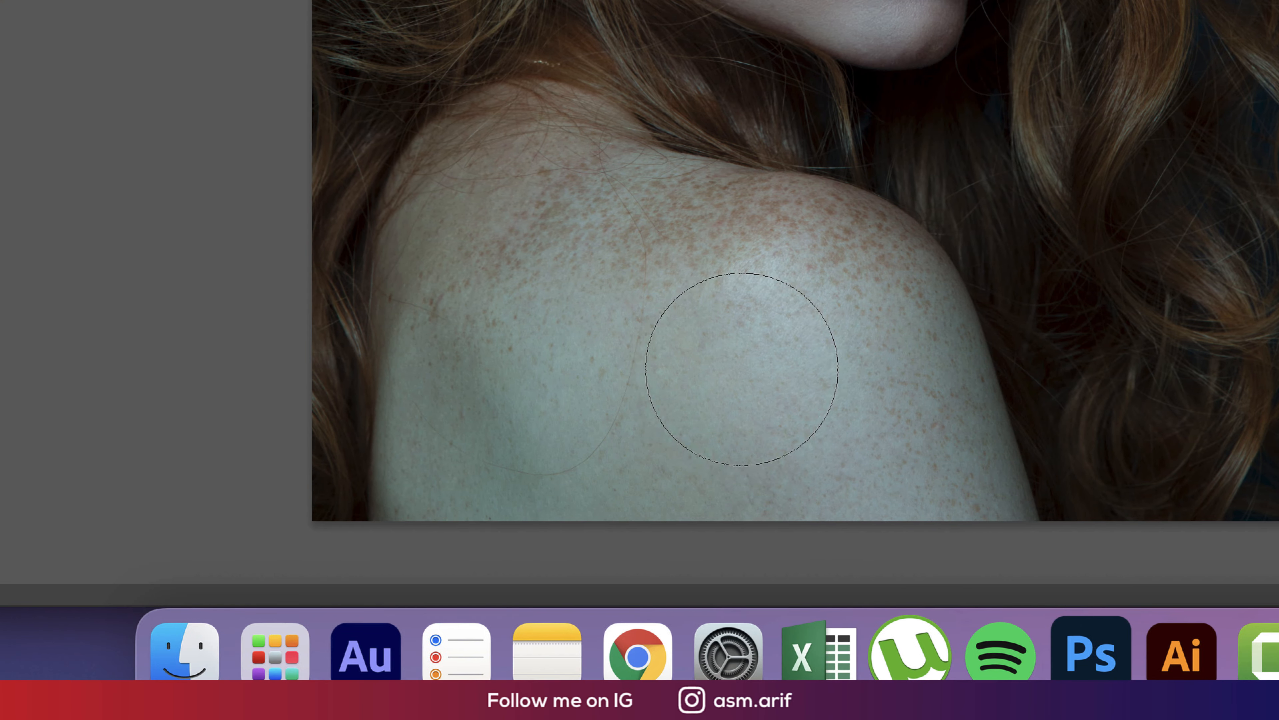
{"action": "mouse_move", "coordinate": [742, 367]}
{"action": "left_mouse_down"}
{"action": "mouse_move", "coordinate": [739, 341]}
{"action": "mouse_move", "coordinate": [713, 335]}
{"action": "mouse_move", "coordinate": [725, 379]}
{"action": "mouse_move", "coordinate": [749, 394]}
{"action": "left_mouse_up"}
{"action": "key", "text": "super+z"}
{"action": "mouse_move", "coordinate": [835, 363]}
{"action": "left_mouse_down"}
{"action": "mouse_move", "coordinate": [829, 321]}
{"action": "mouse_move", "coordinate": [614, 270]}
{"action": "mouse_move", "coordinate": [750, 436]}
{"action": "left_mouse_up"}
{"action": "key", "text": "super+z"}
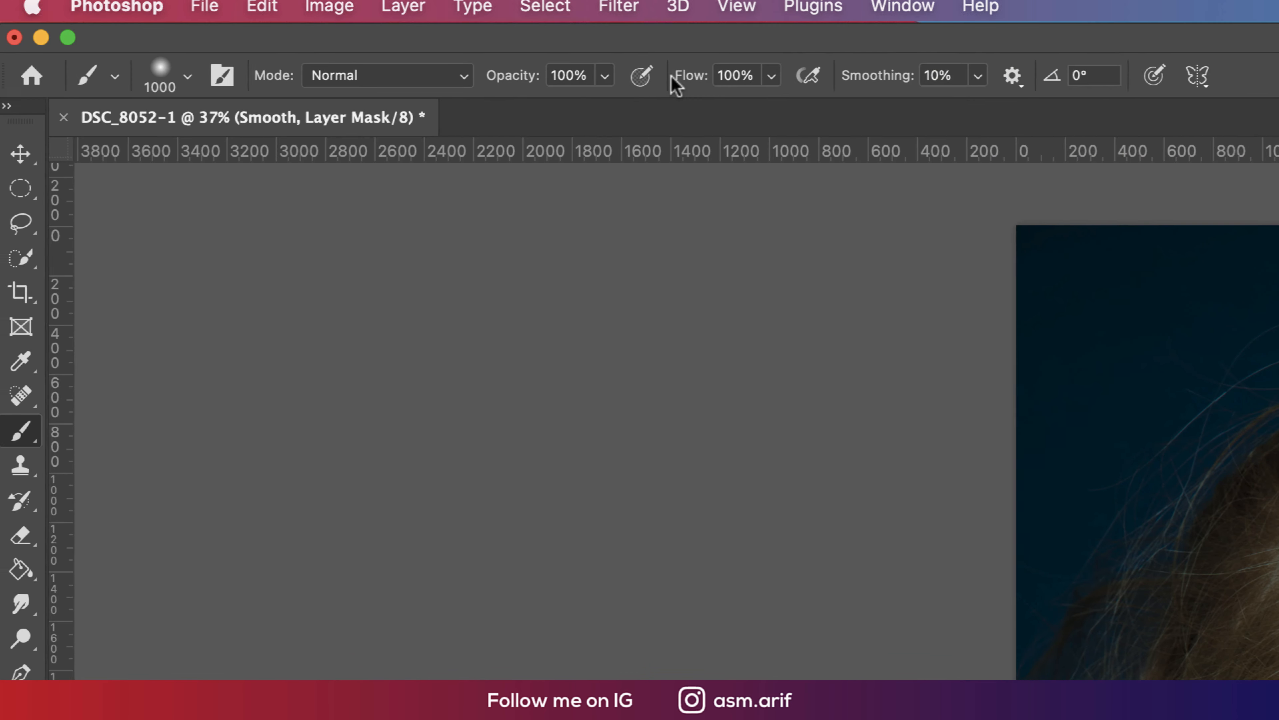
Set the brush to 75% flow and 0% smoothing, and reduce its size to 400.
{"action": "left_click_drag", "start_coordinate": [705, 93], "coordinate": [674, 92]}
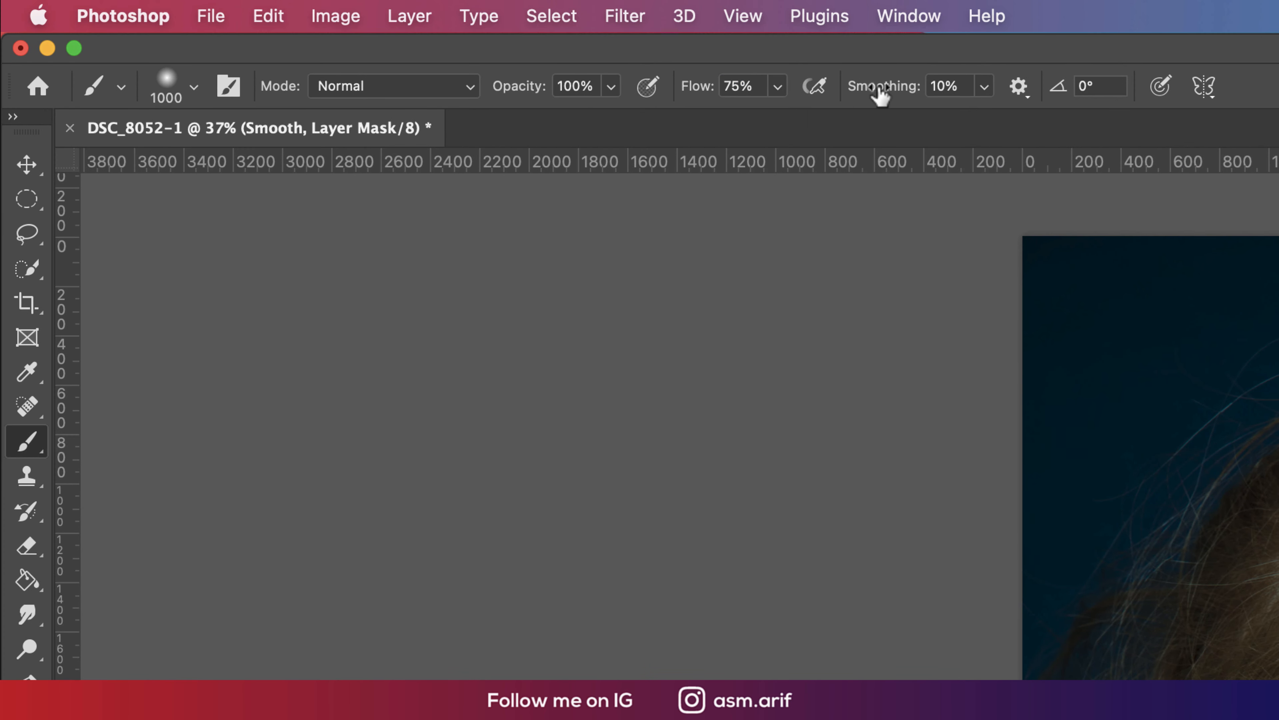
{"action": "left_click_drag", "start_coordinate": [877, 92], "coordinate": [817, 93]}
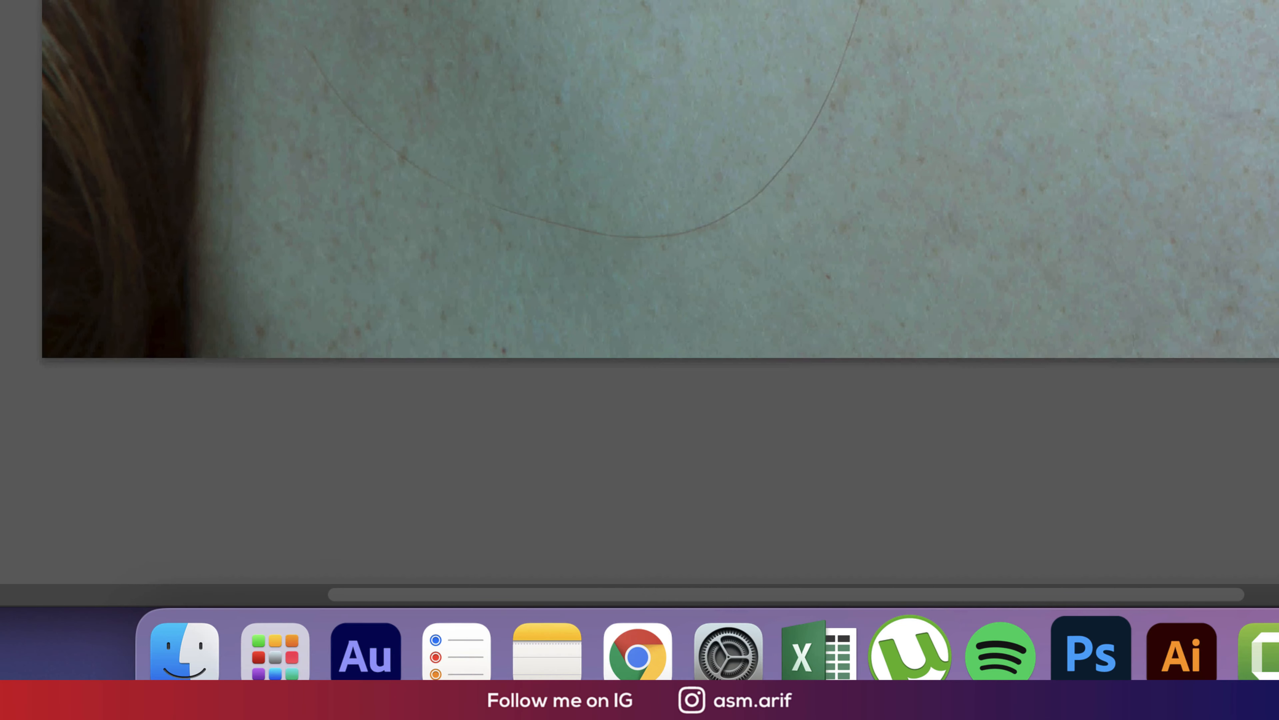
{"action": "scroll", "coordinate": [658, 182], "scroll_direction": "down", "scroll_amount": 1}
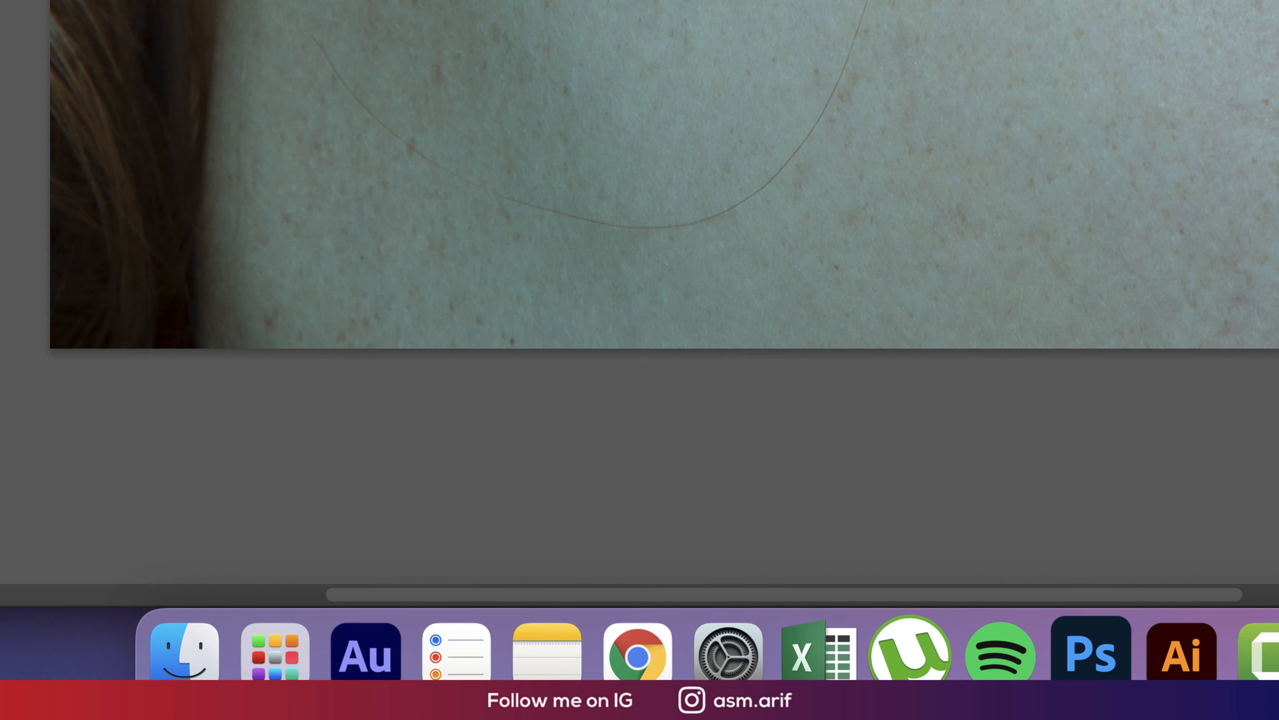
{"action": "key", "text": "["}
{"action": "key", "text": "["}
{"action": "key", "text": "["}
{"action": "key", "text": "["}
{"action": "key", "text": "["}
{"action": "key", "text": "["}
{"action": "key", "text": "["}
{"action": "key", "text": "["}
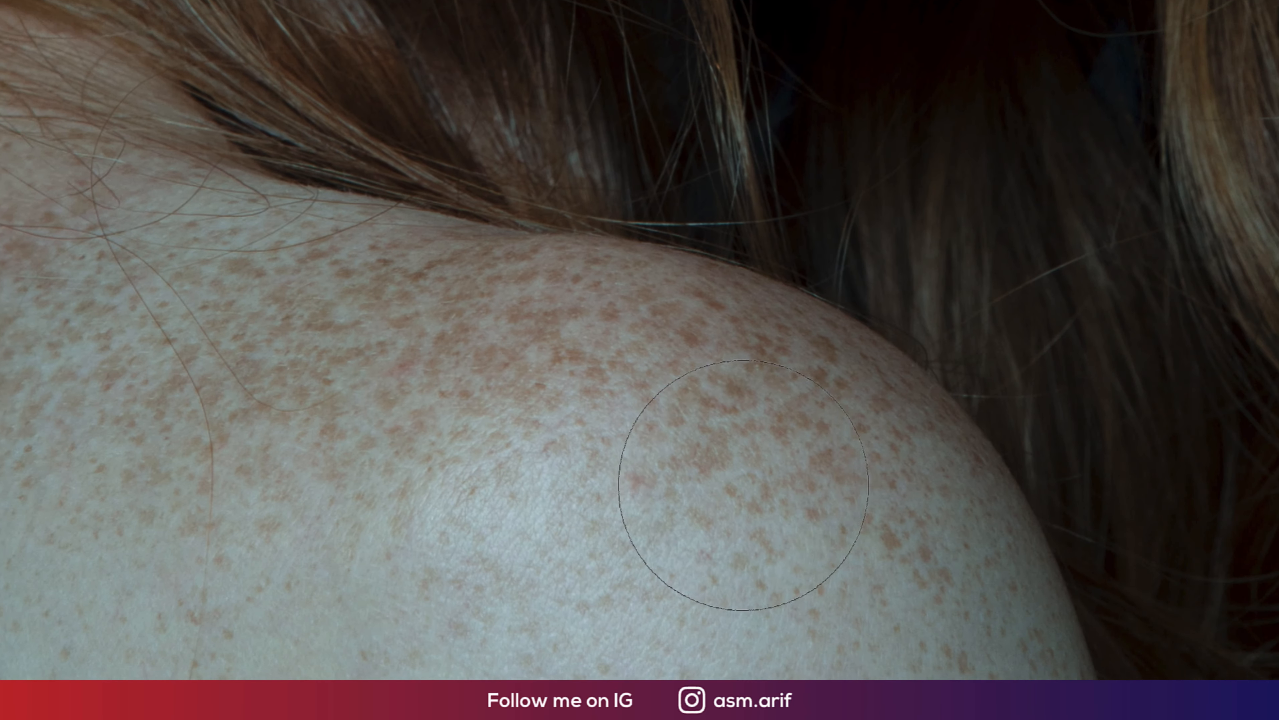
Lower the brush to 71% opacity and 49% flow, and paint the Smooth mask white over the shoulder and back.
{"action": "left_click_drag", "start_coordinate": [800, 489], "coordinate": [643, 447]}
{"action": "key", "text": "super+z"}
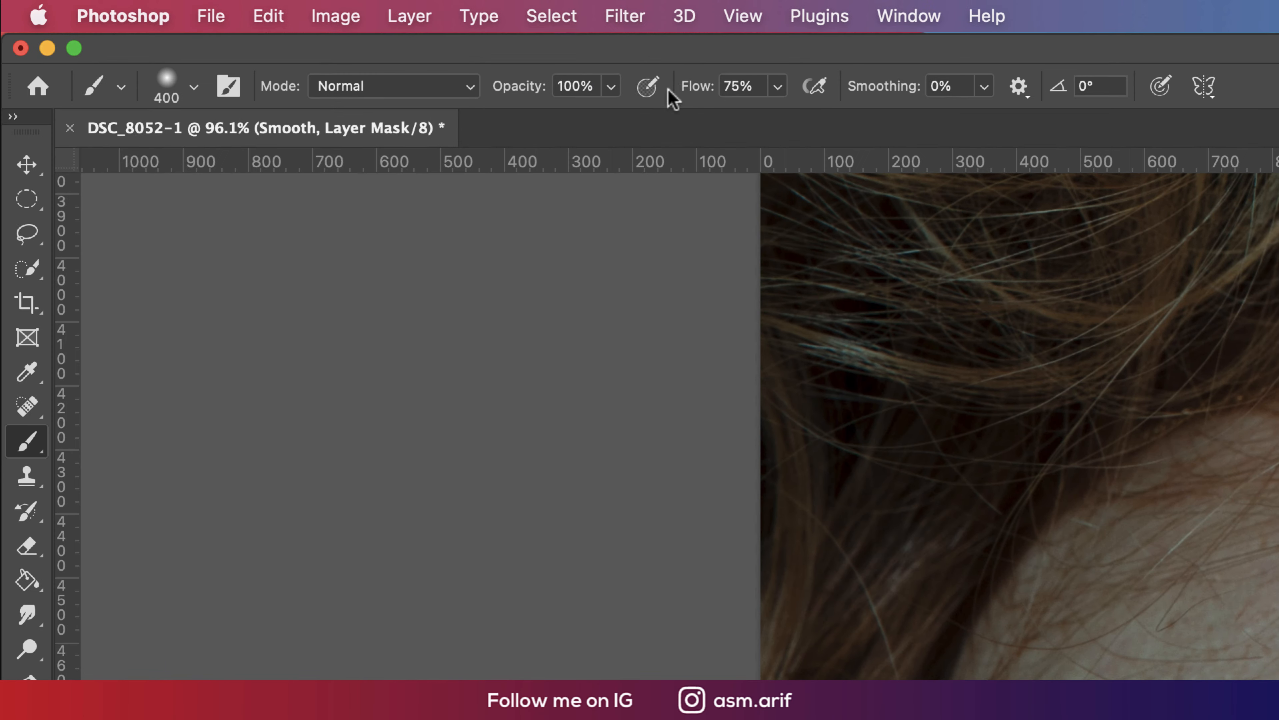
{"action": "left_click_drag", "start_coordinate": [693, 90], "coordinate": [657, 88]}
{"action": "left_click_drag", "start_coordinate": [531, 92], "coordinate": [491, 91]}
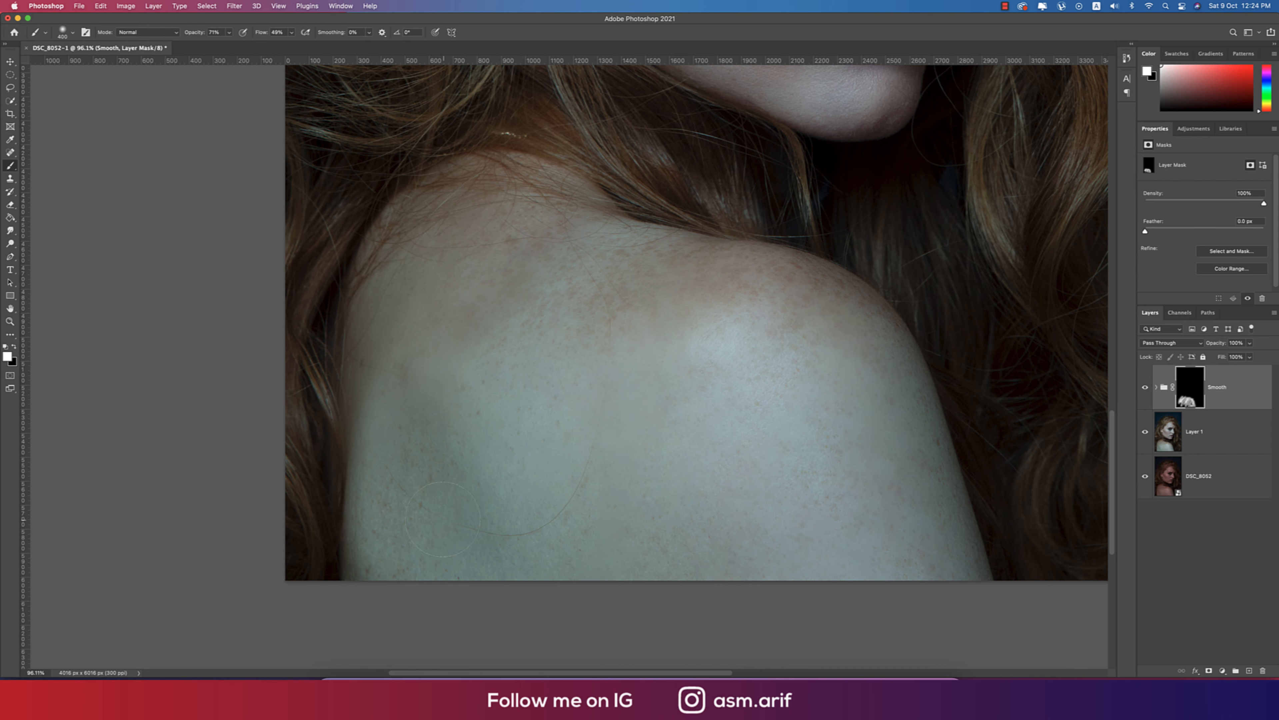
{"action": "left_click_drag", "start_coordinate": [856, 336], "coordinate": [390, 304]}
{"action": "scroll", "coordinate": [667, 596], "scroll_direction": "down", "scroll_amount": 8}
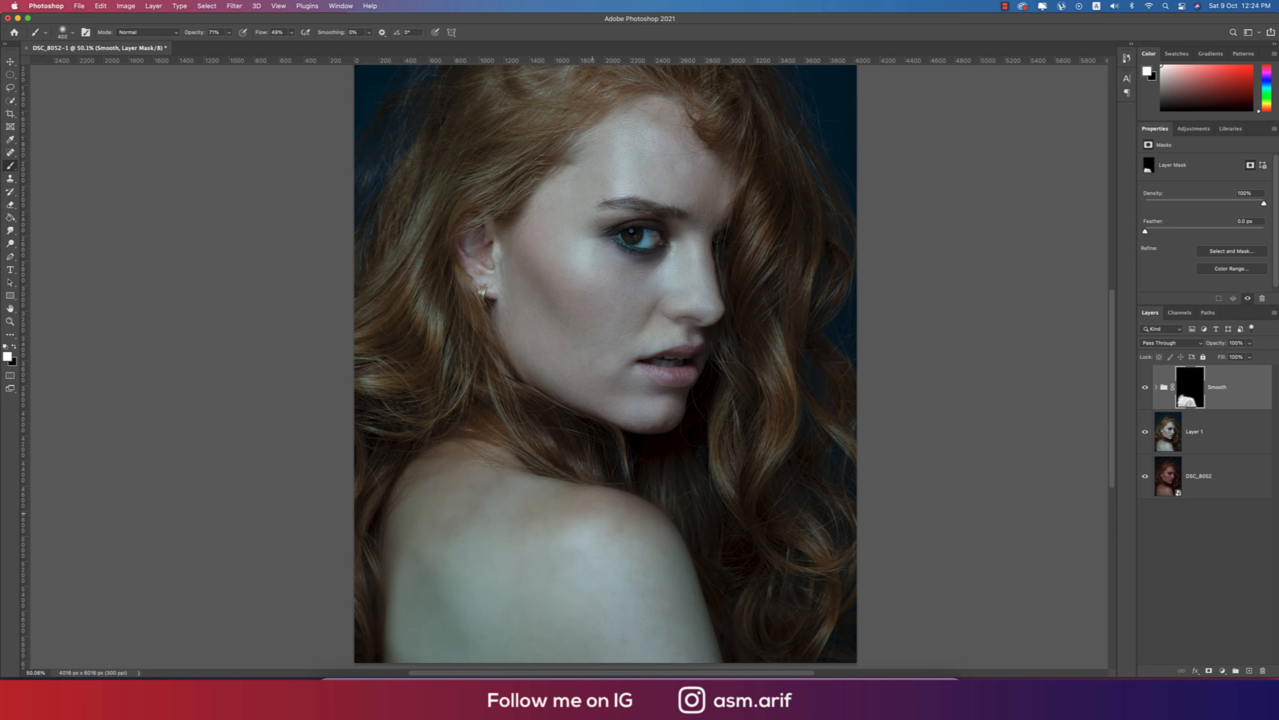
Convert the Smooth group and Layer 1 together into one smart object.
{"action": "key", "text": "v"}
{"action": "left_click", "coordinate": [1238, 439], "text": "shift"}
{"action": "right_click", "coordinate": [1236, 438]}
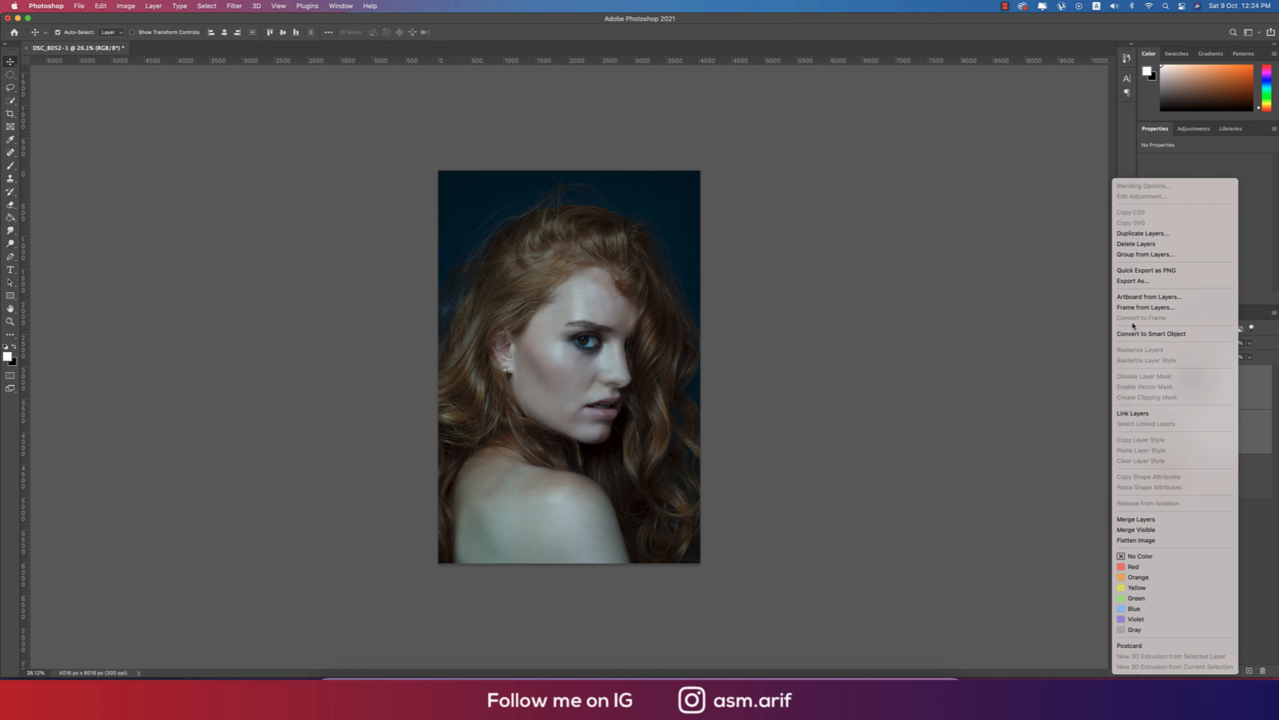
{"action": "left_click", "coordinate": [1135, 333]}
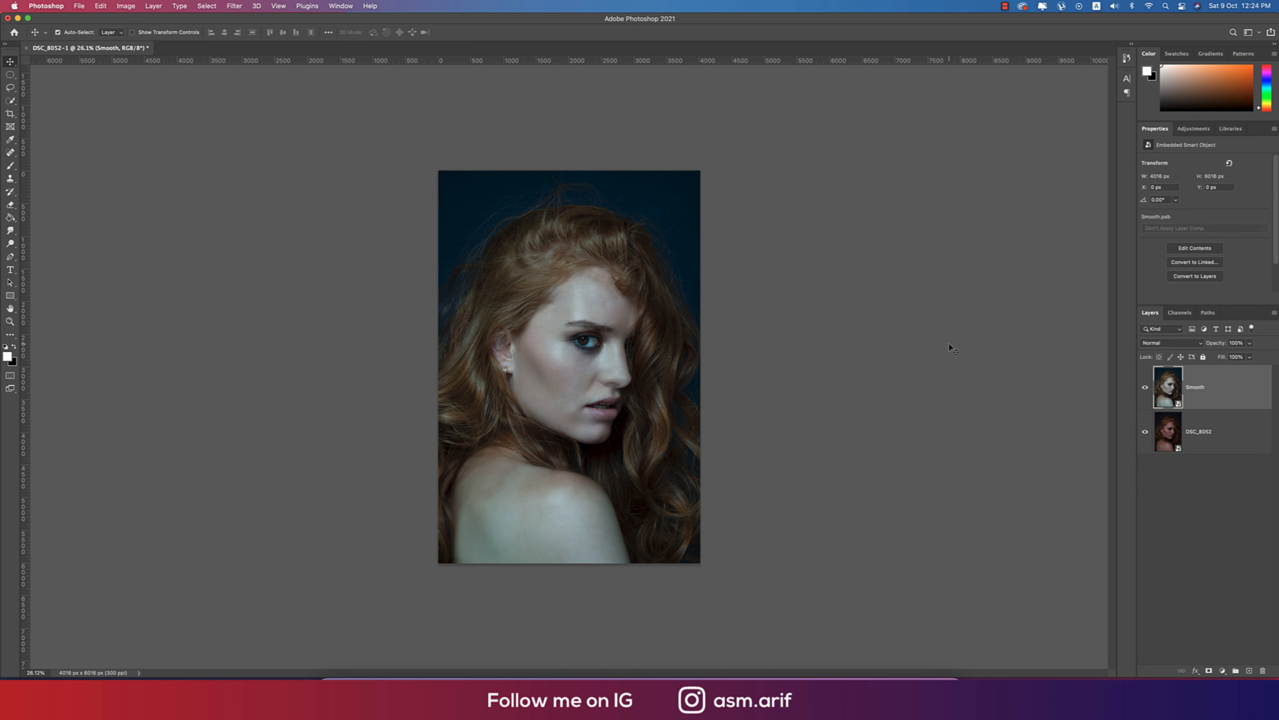
Open the Camera Raw Filter on the Smooth smart object and set Temperature to +8 and Tint to +6.
{"action": "left_click", "coordinate": [237, 6]}
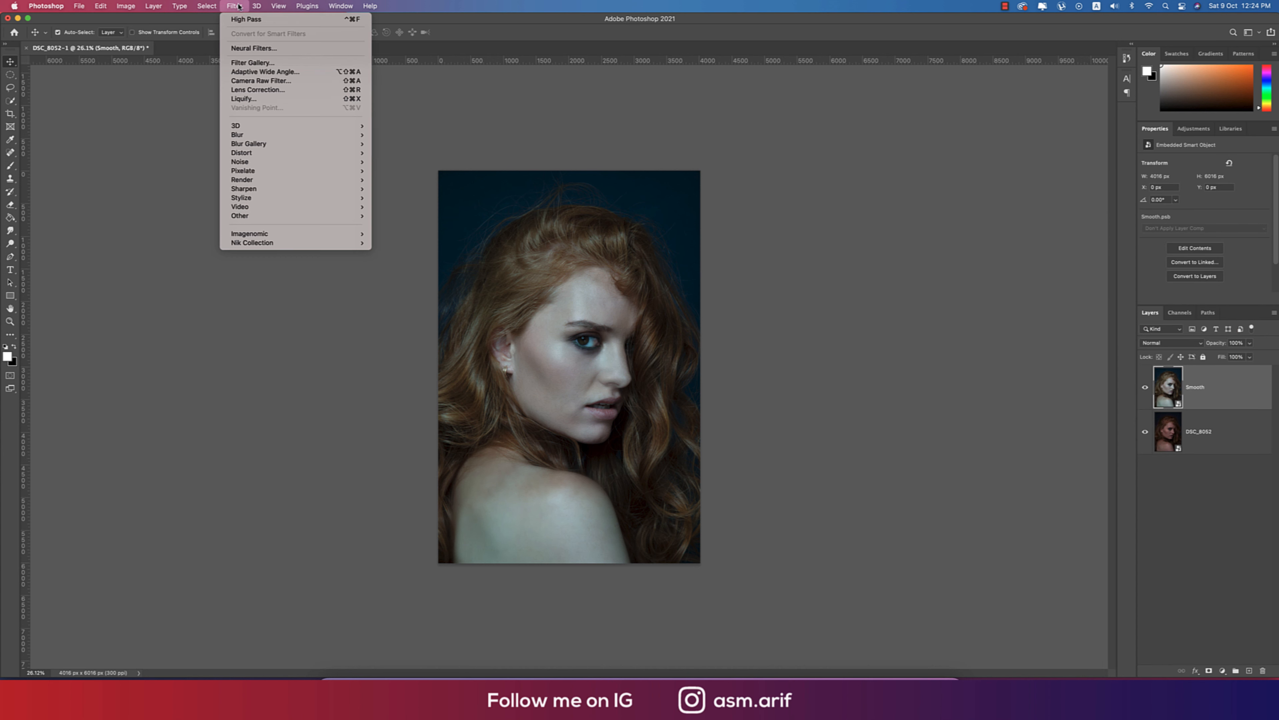
{"action": "left_click", "coordinate": [255, 82]}
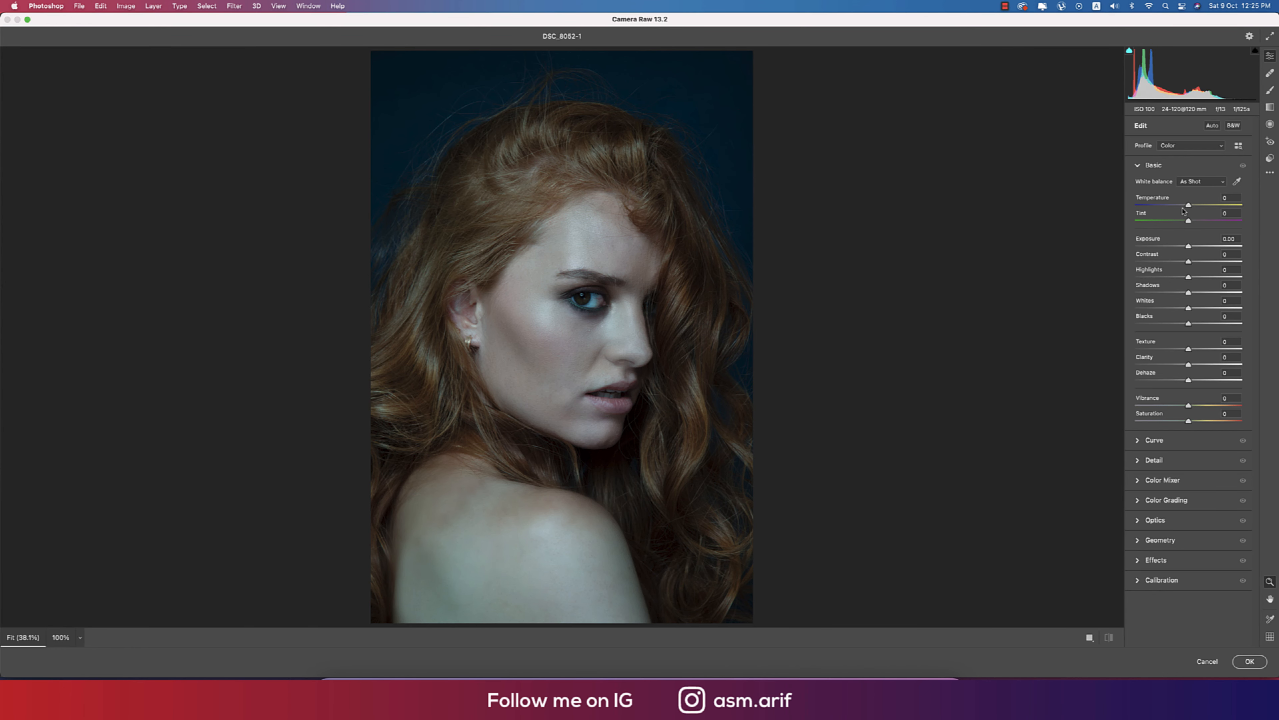
{"action": "left_click_drag", "start_coordinate": [1188, 207], "coordinate": [1192, 206]}
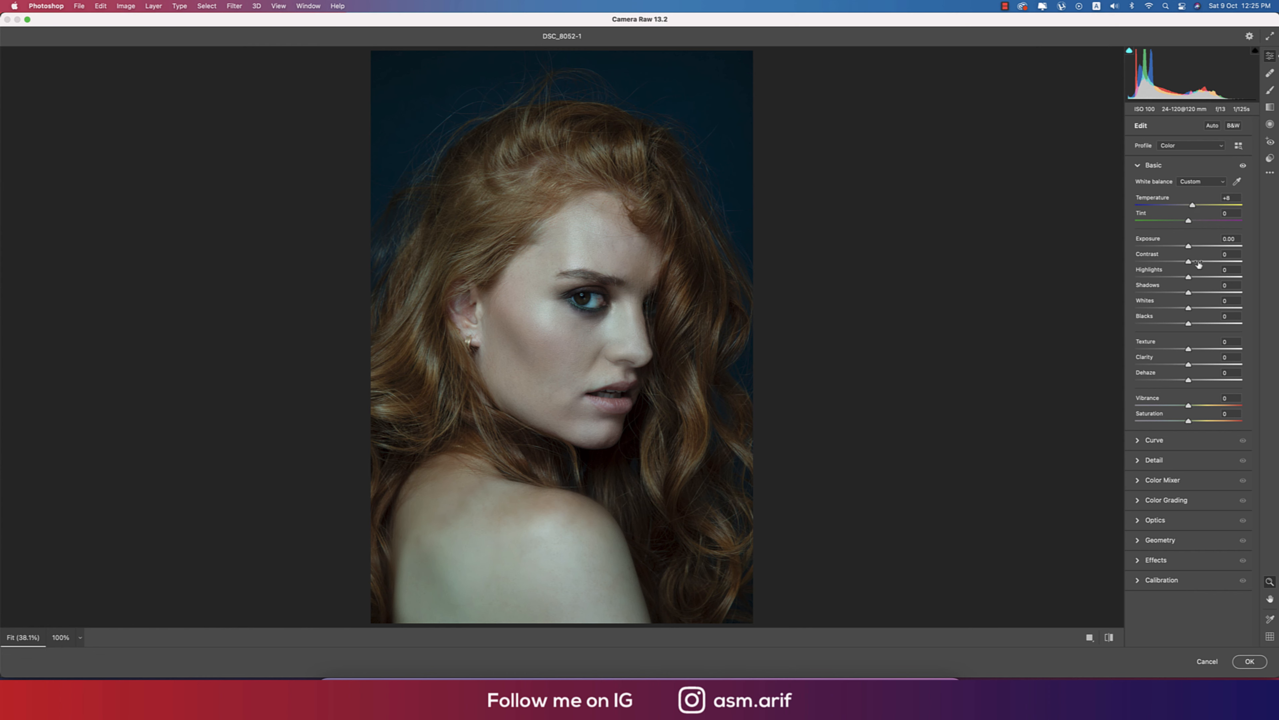
{"action": "left_click_drag", "start_coordinate": [1187, 223], "coordinate": [1190, 225]}
Set Exposure to +0.10, Contrast +15, Highlights -12, Whites +11, Texture +4, Clarity -10 and Dehaze +12, and raise the Shadows.
{"action": "left_click_drag", "start_coordinate": [1188, 247], "coordinate": [1193, 352]}
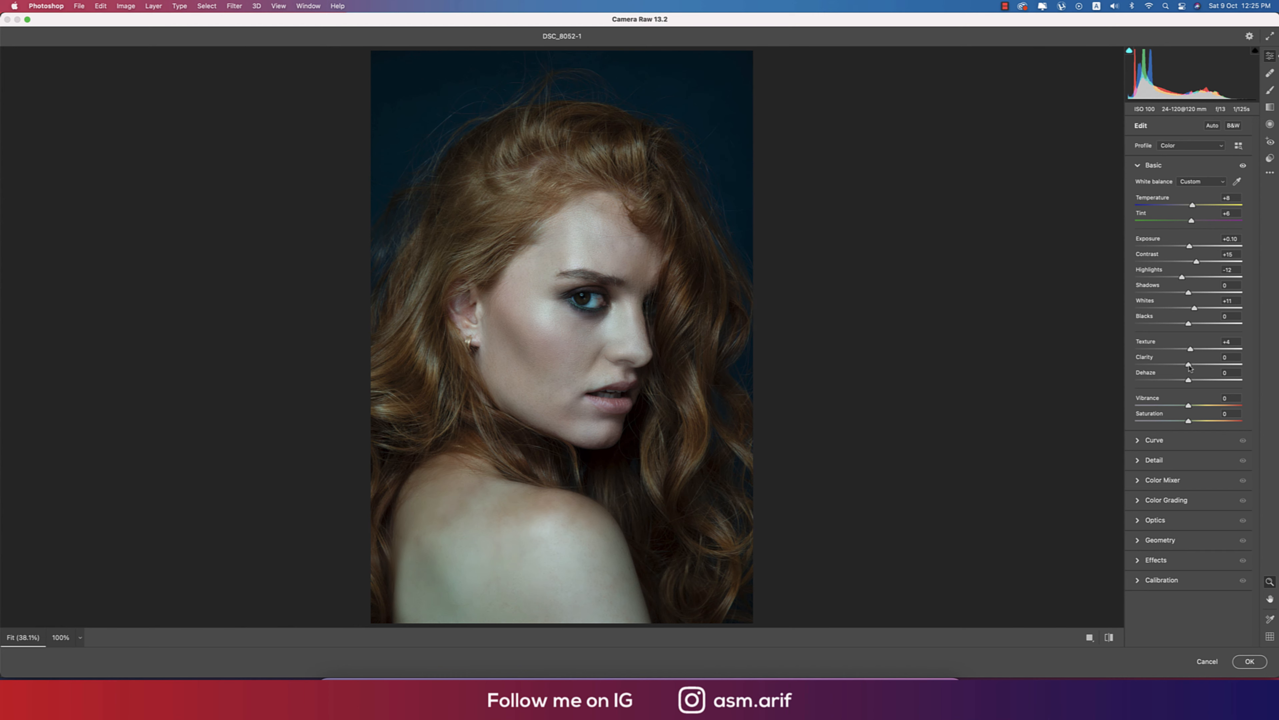
{"action": "left_click_drag", "start_coordinate": [1188, 368], "coordinate": [1195, 382]}
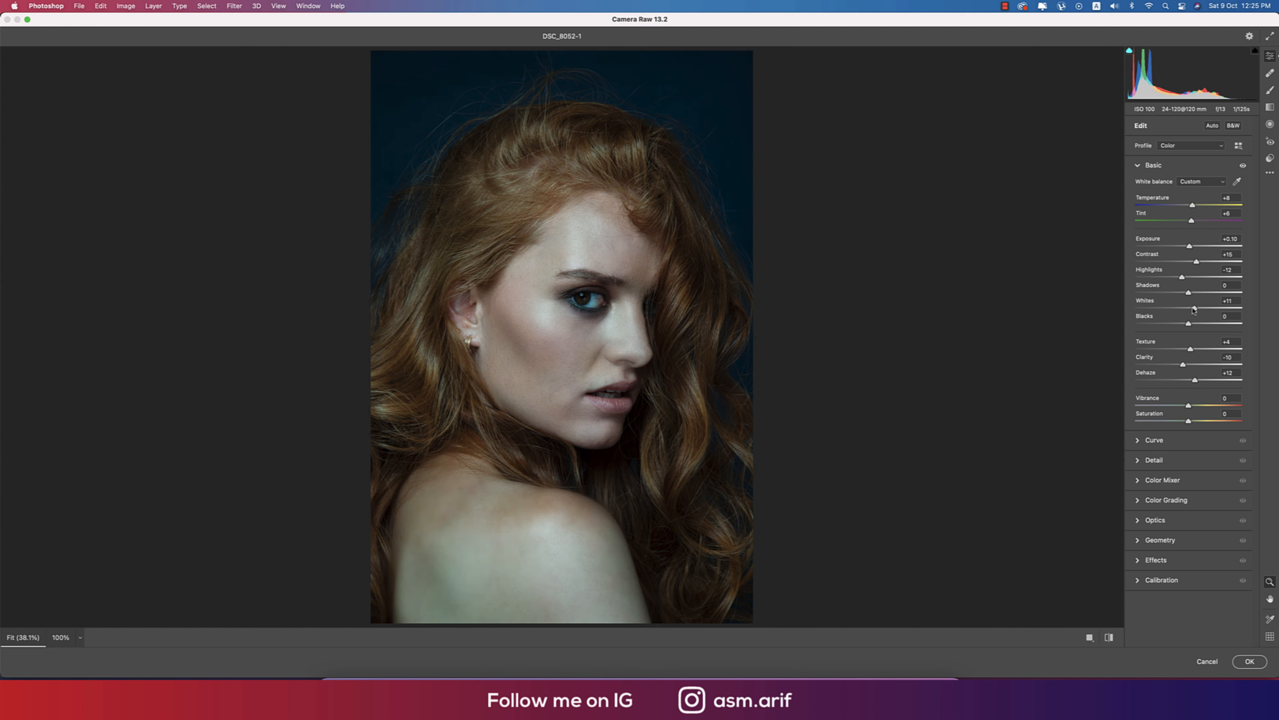
{"action": "left_click_drag", "start_coordinate": [1188, 293], "coordinate": [1203, 297]}
Add some Noise Reduction to the portrait in the Detail settings.
{"action": "left_click", "coordinate": [1140, 460]}
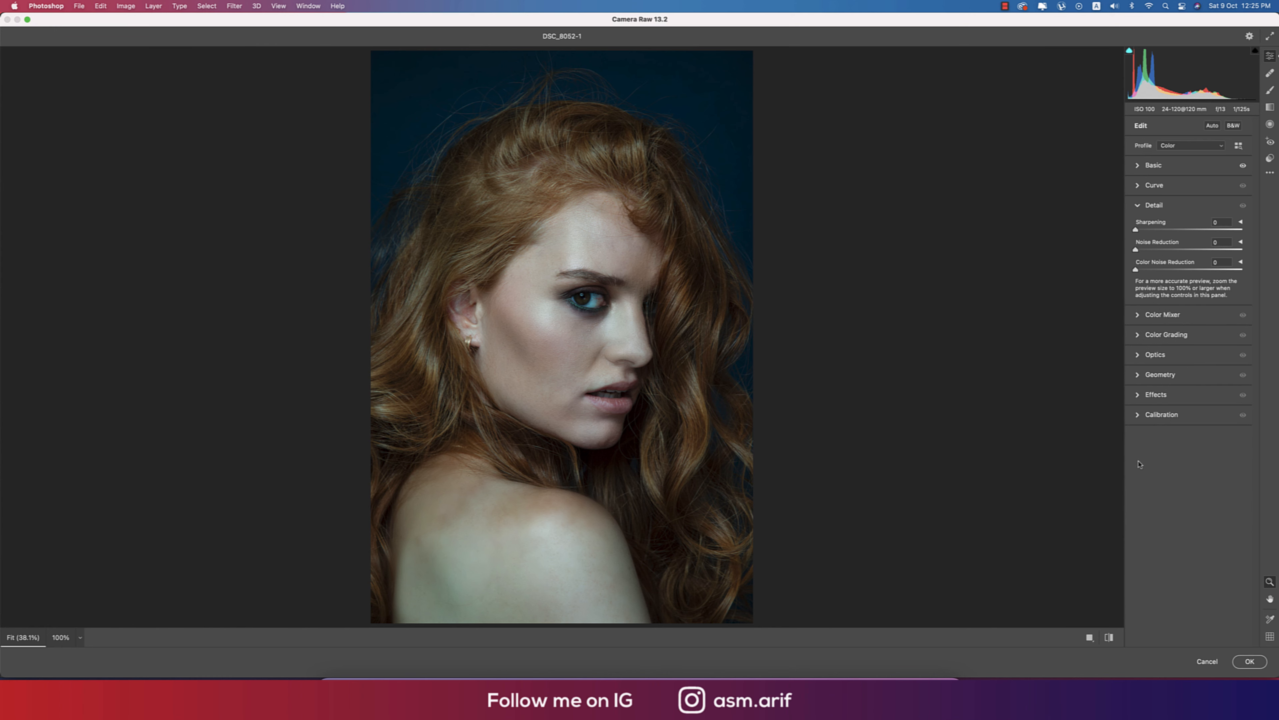
{"action": "left_click_drag", "start_coordinate": [1158, 251], "coordinate": [1167, 250]}
{"action": "left_click", "coordinate": [1139, 204]}
Increase the saturation of the Reds in the Color Mixer and bring up its luminance adjustments.
{"action": "left_click", "coordinate": [1139, 245]}
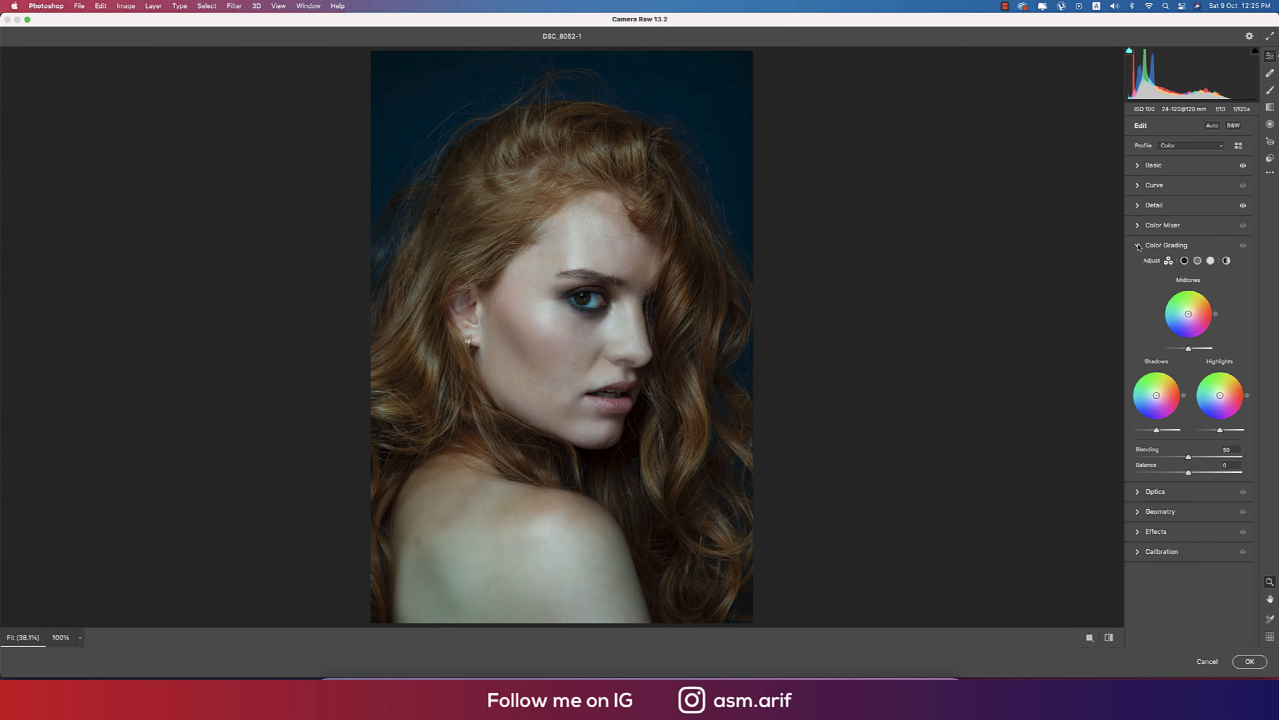
{"action": "left_click", "coordinate": [1138, 246]}
{"action": "left_click", "coordinate": [1137, 225]}
{"action": "left_click", "coordinate": [1166, 256]}
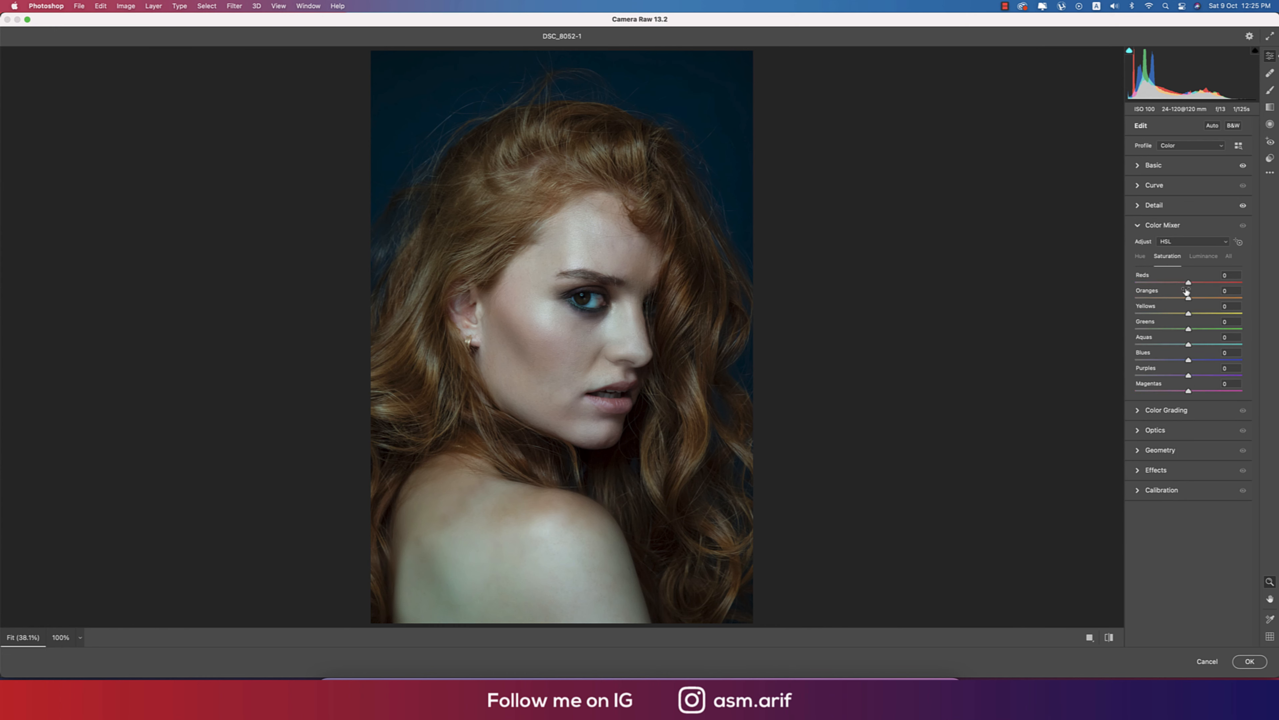
{"action": "left_click_drag", "start_coordinate": [1188, 283], "coordinate": [1213, 284]}
{"action": "left_click", "coordinate": [1198, 258]}
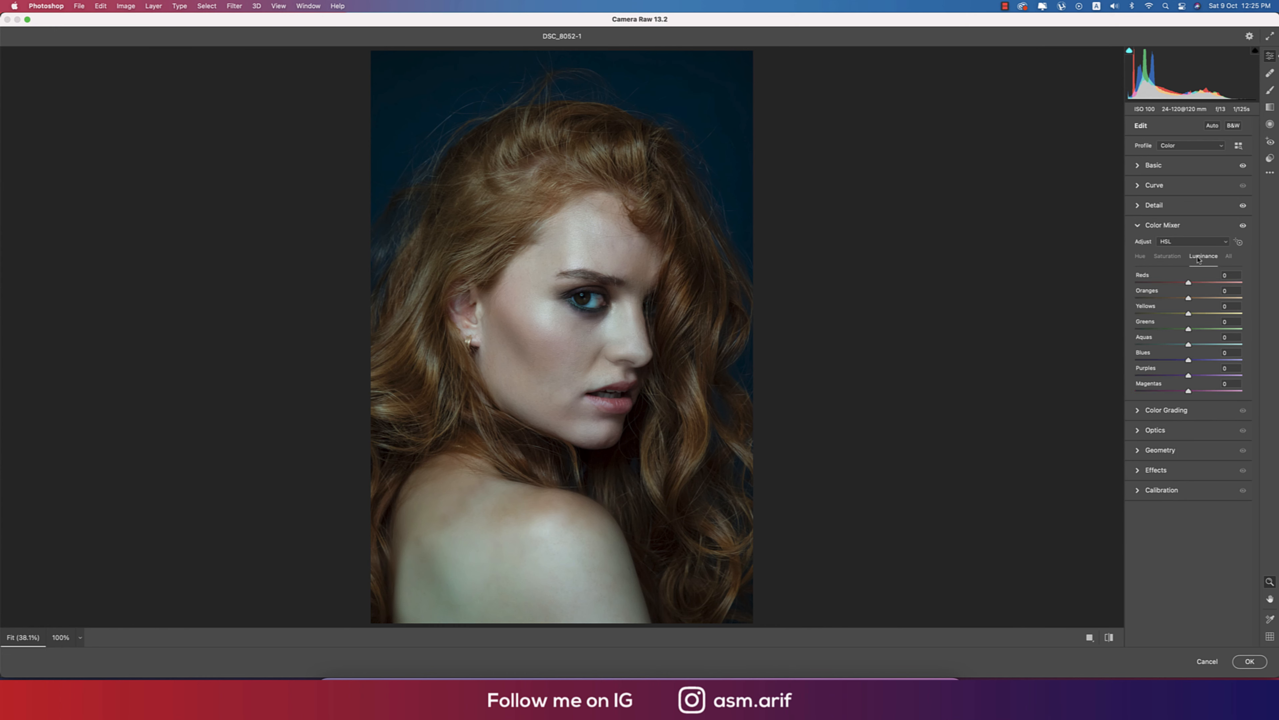